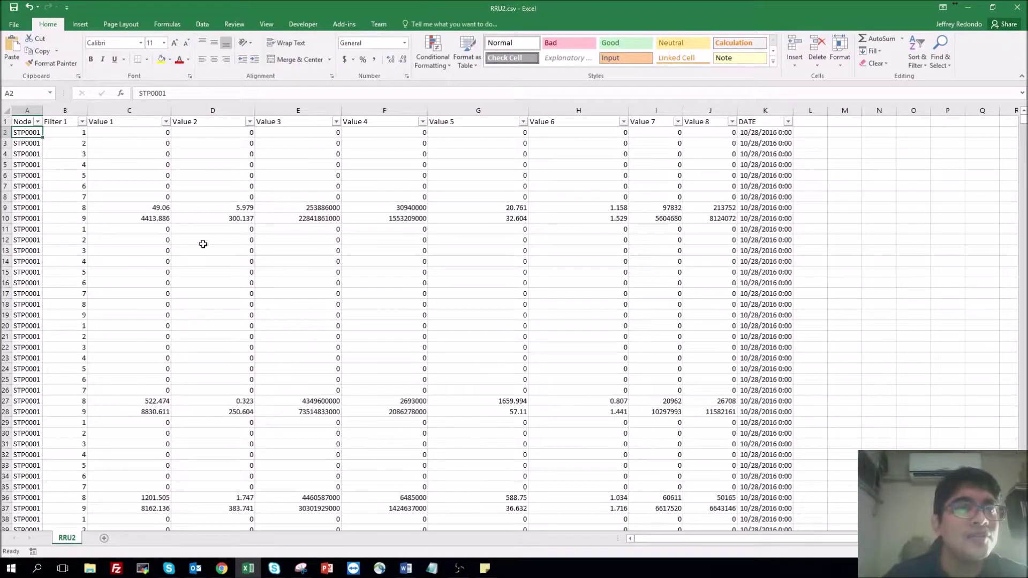
Step: Widen column A so Node values such as STP0001 fit, then check the Node column
{"action": "left_click_drag", "start_coordinate": [49, 110], "coordinate": [50, 111]}
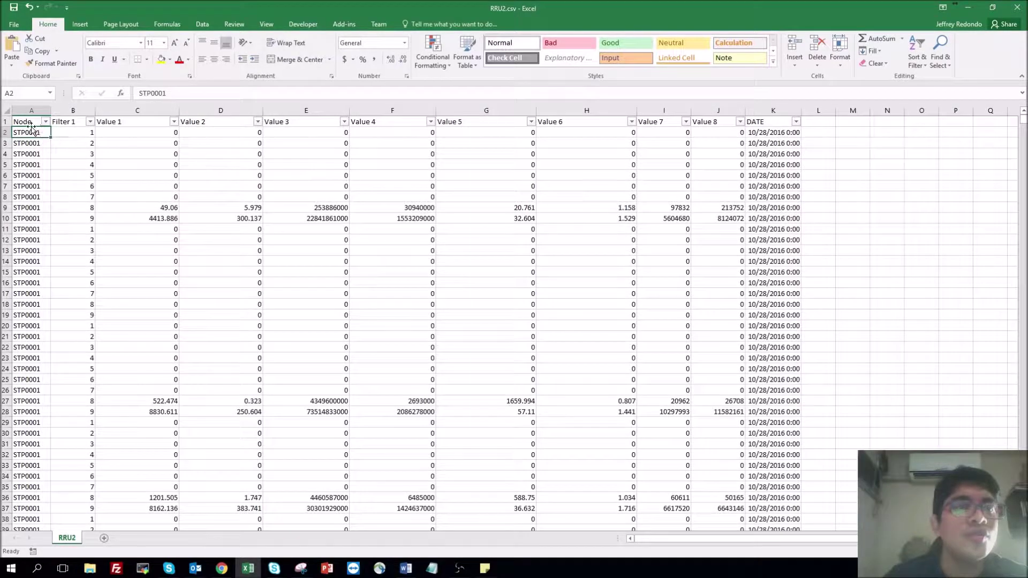
{"action": "left_click", "coordinate": [33, 120]}
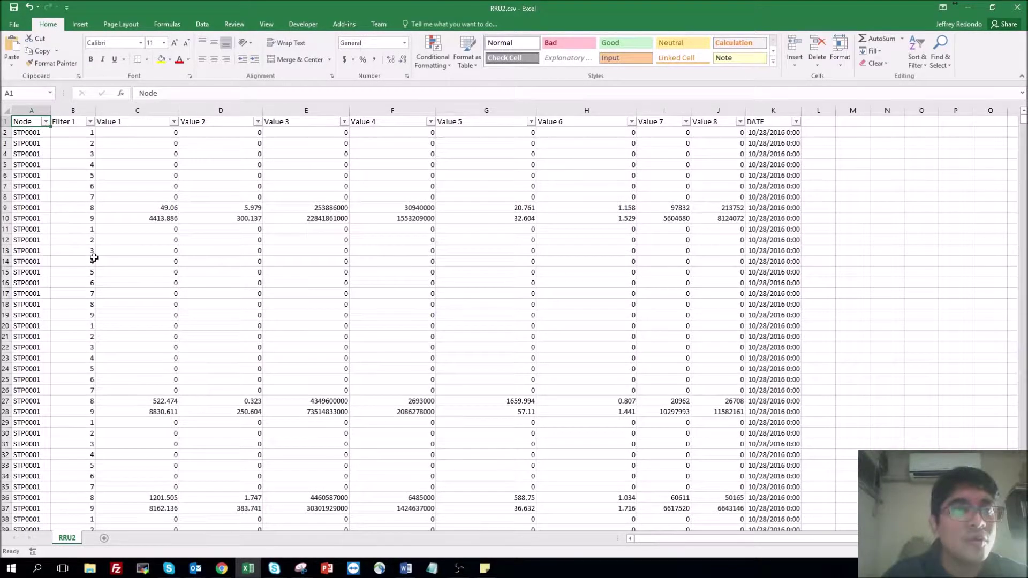
{"action": "scroll", "coordinate": [378, 307], "scroll_direction": "down", "scroll_amount": 8}
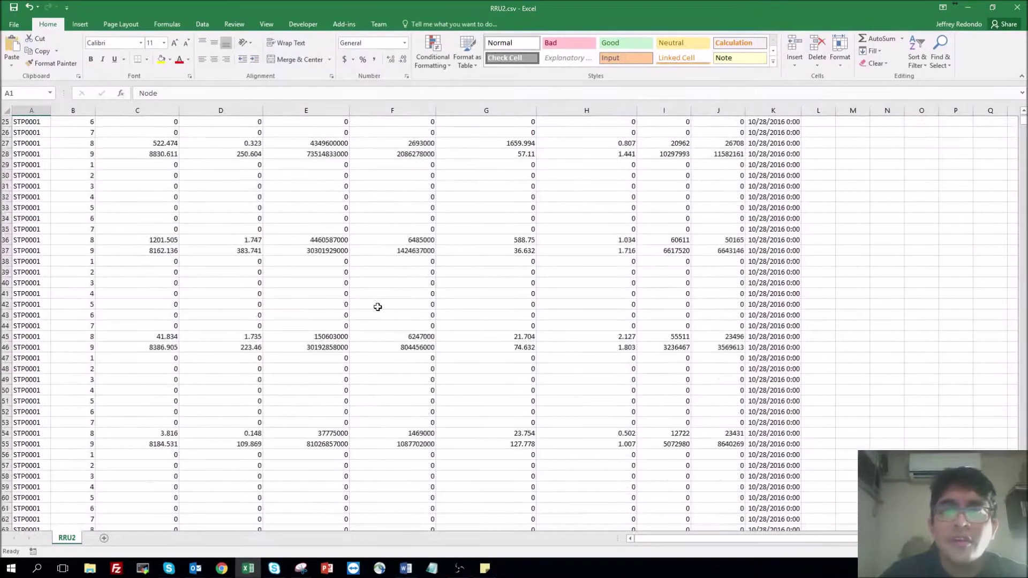
{"action": "scroll", "coordinate": [378, 307], "scroll_direction": "up", "scroll_amount": 8}
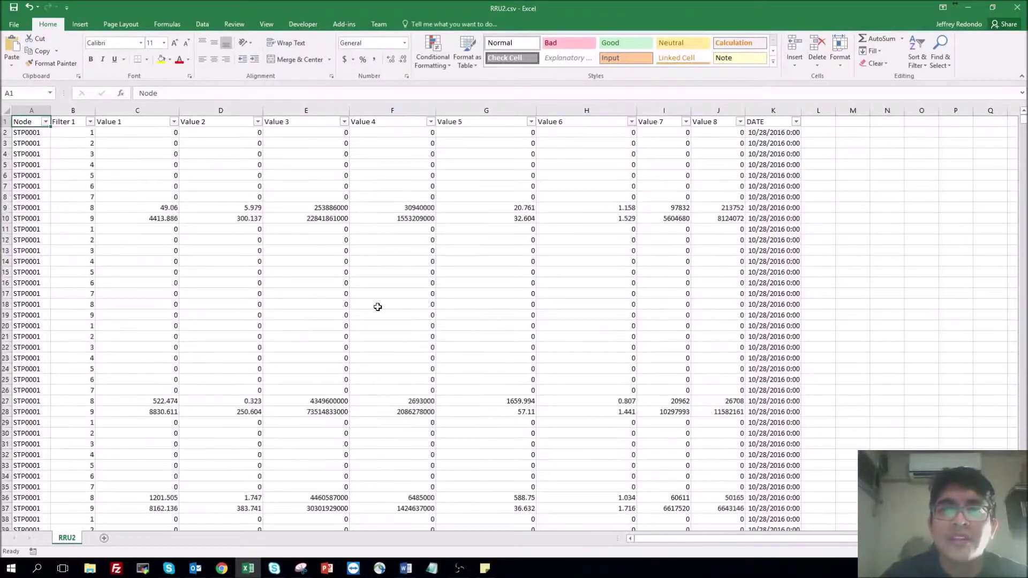
{"action": "left_click", "coordinate": [31, 134]}
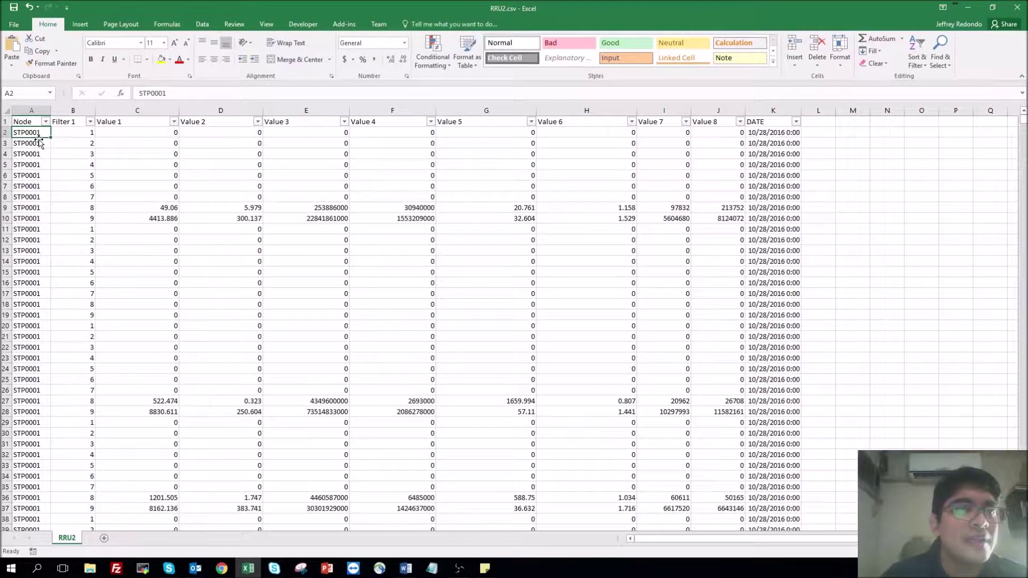
Step: Review the Filter 1, Value 1–Value 7 and DATE header fields, ending back on Node in A1
{"action": "left_click", "coordinate": [60, 121]}
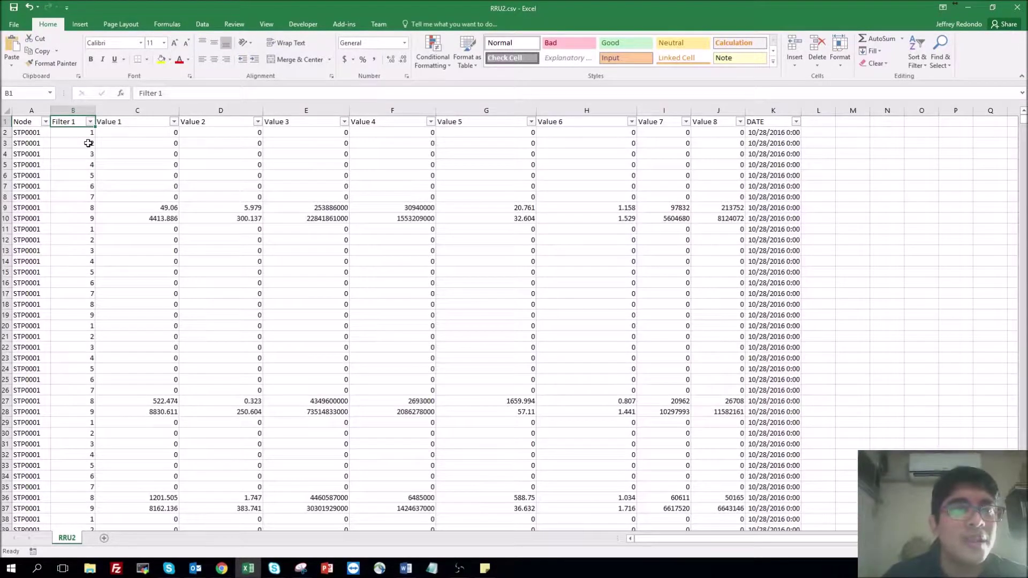
{"action": "left_click_drag", "start_coordinate": [108, 122], "coordinate": [707, 122]}
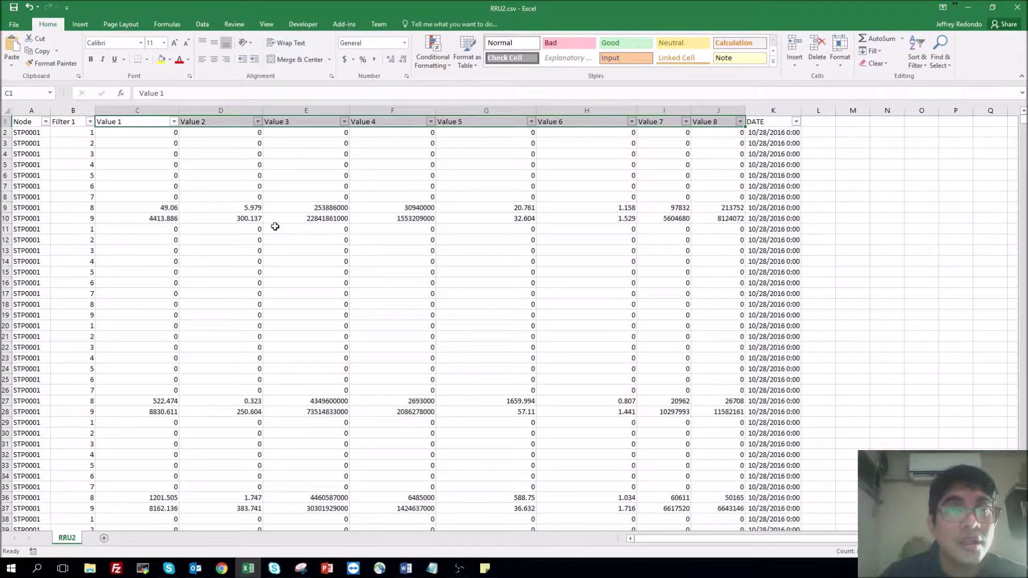
{"action": "left_click", "coordinate": [153, 219]}
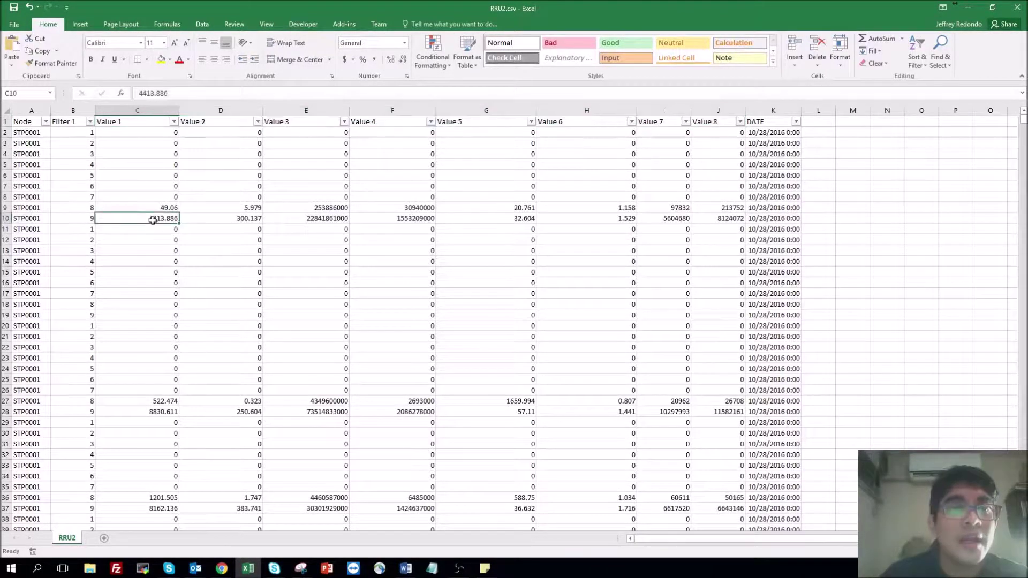
{"action": "left_click", "coordinate": [153, 121]}
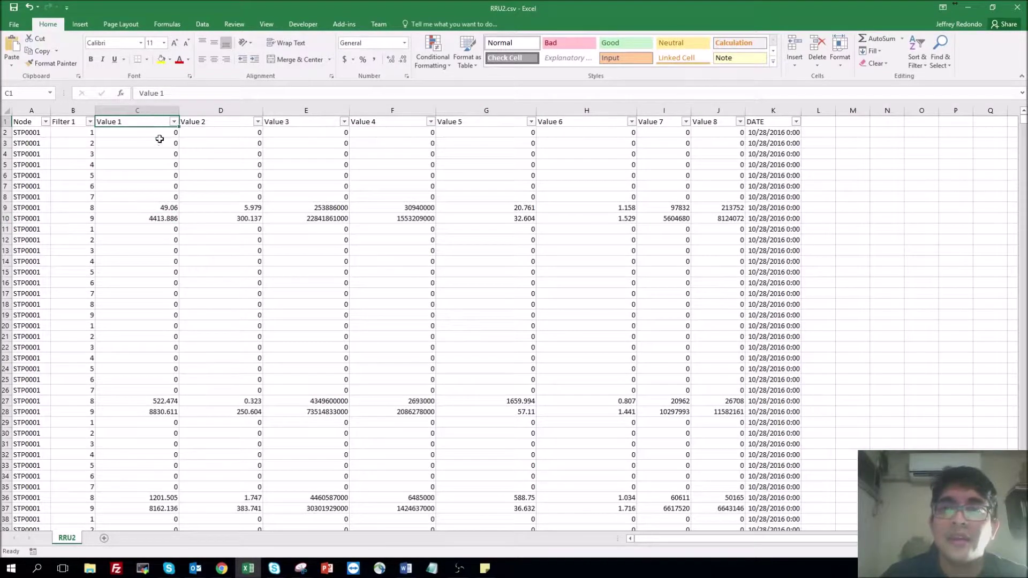
{"action": "left_click", "coordinate": [769, 123]}
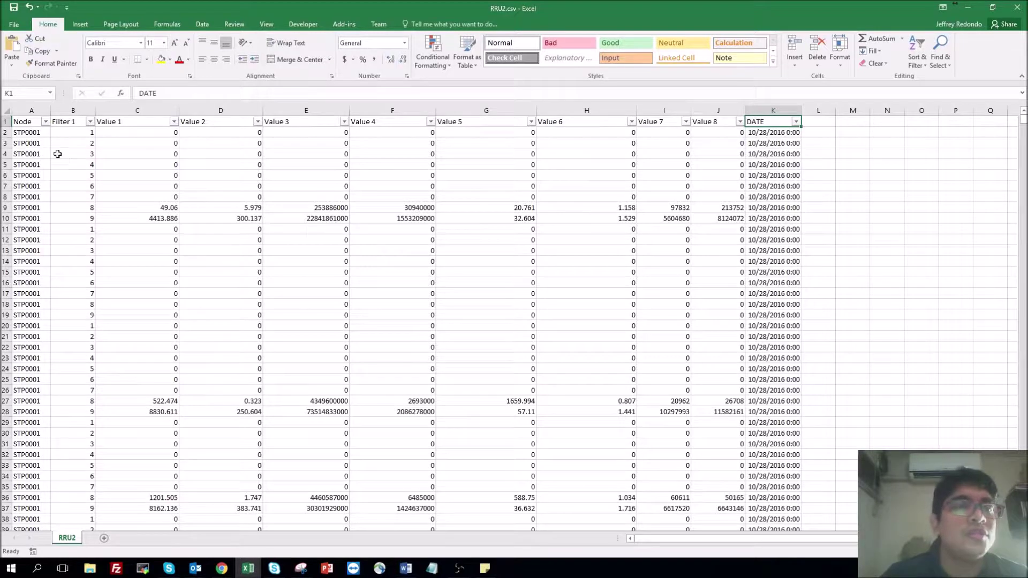
{"action": "left_click", "coordinate": [65, 122]}
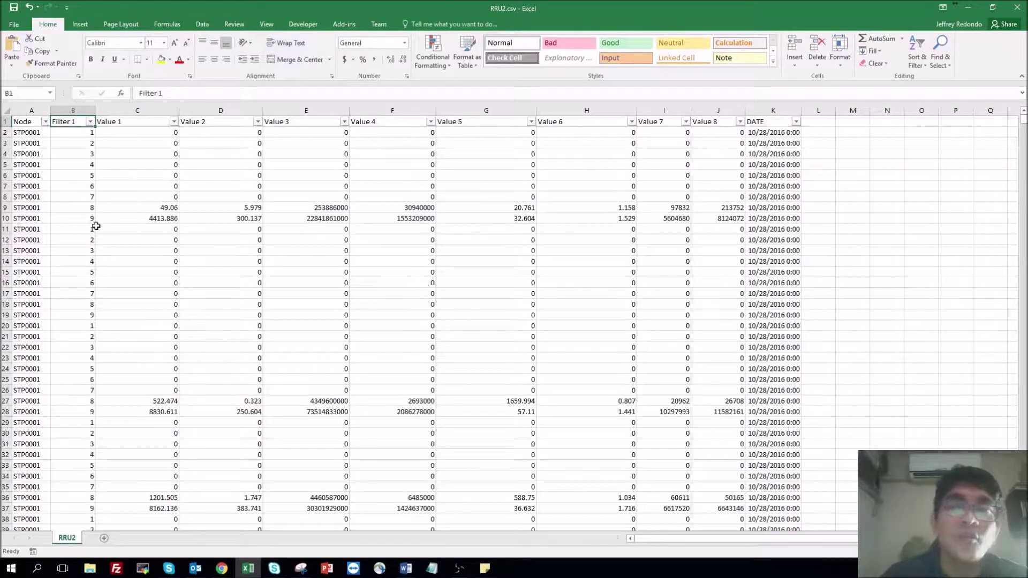
{"action": "left_click", "coordinate": [790, 120]}
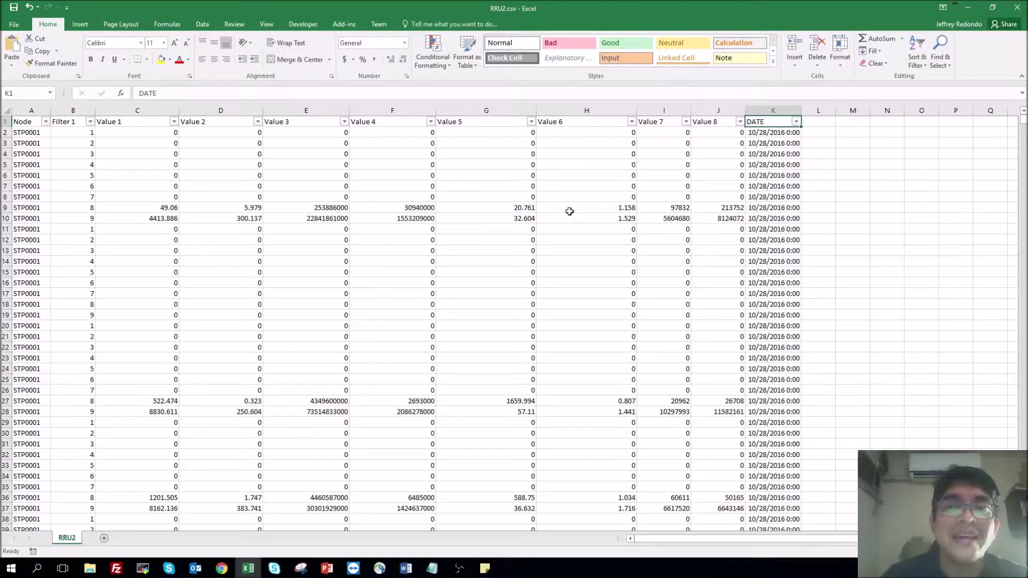
{"action": "left_click", "coordinate": [36, 122]}
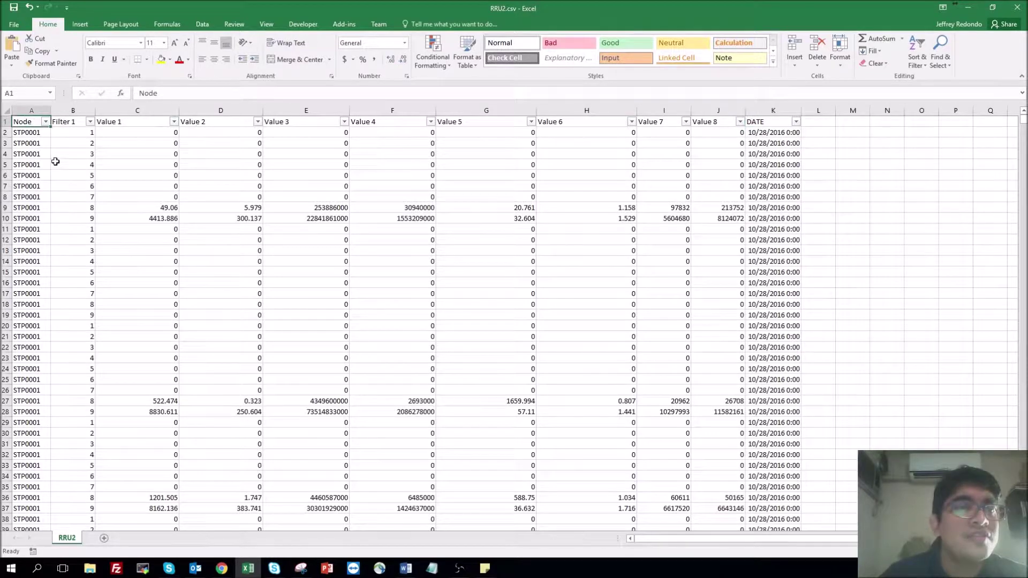
Step: Select the full RRU2 data range and insert a PivotTable on a new worksheet
{"action": "key", "text": "ctrl+shift+Right"}
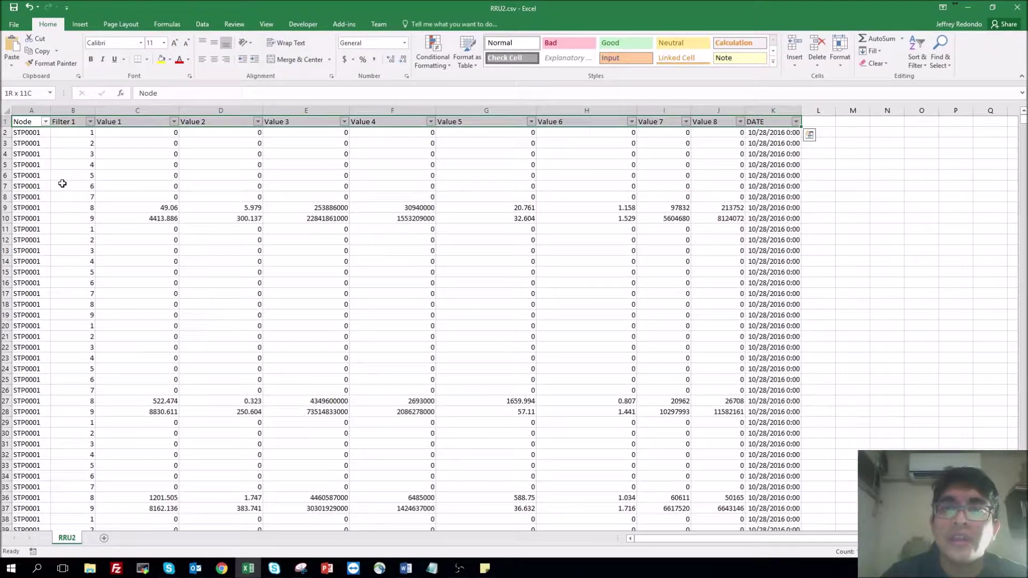
{"action": "key", "text": "ctrl+shift+Left"}
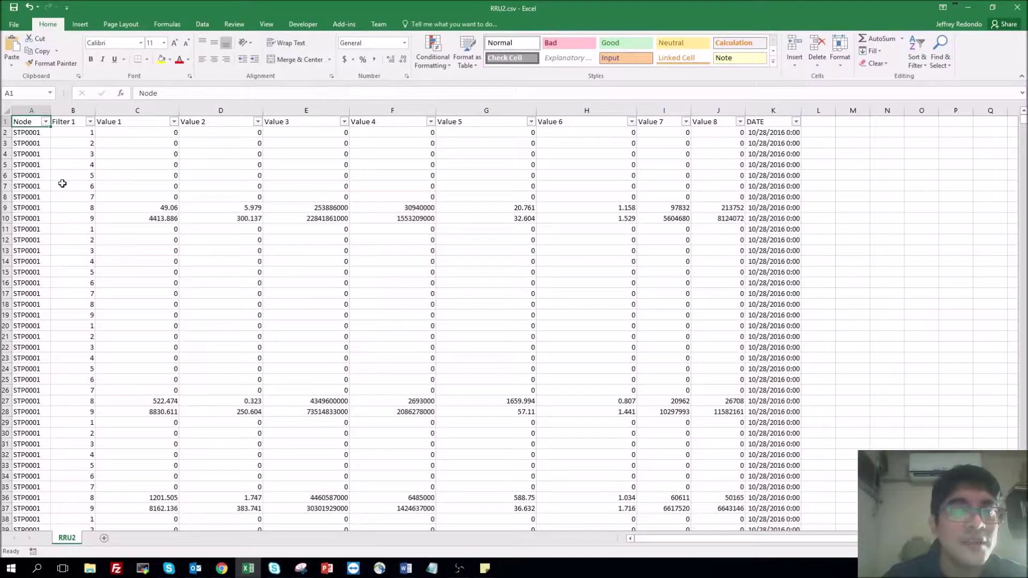
{"action": "key", "text": "ctrl+shift+Right"}
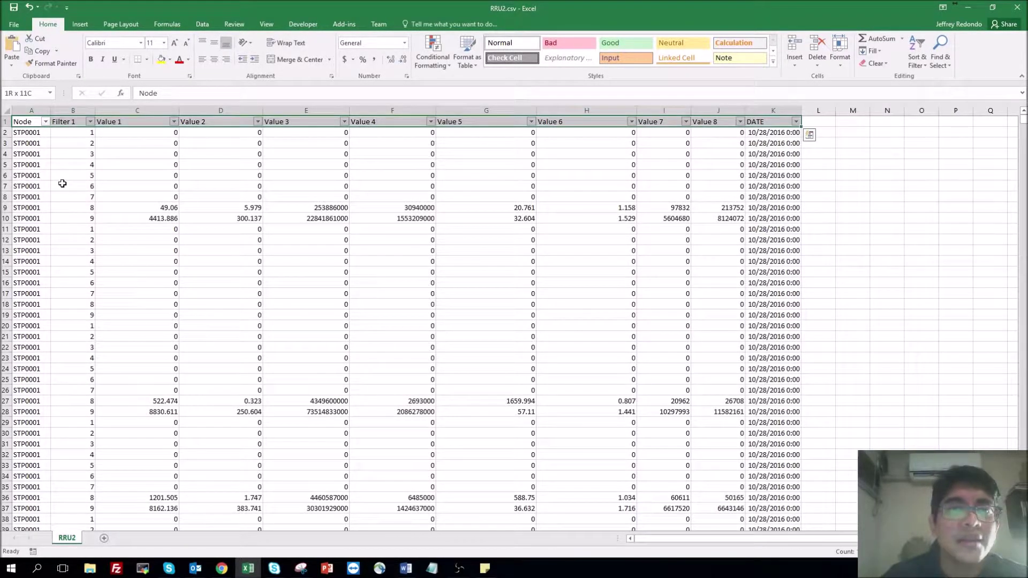
{"action": "key", "text": "ctrl+shift+Down"}
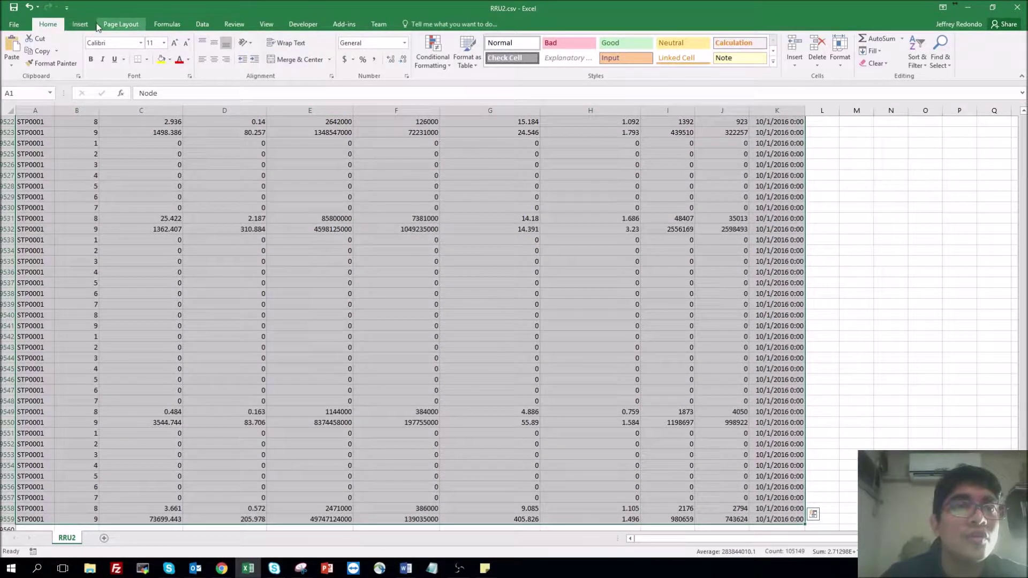
{"action": "left_click", "coordinate": [82, 25]}
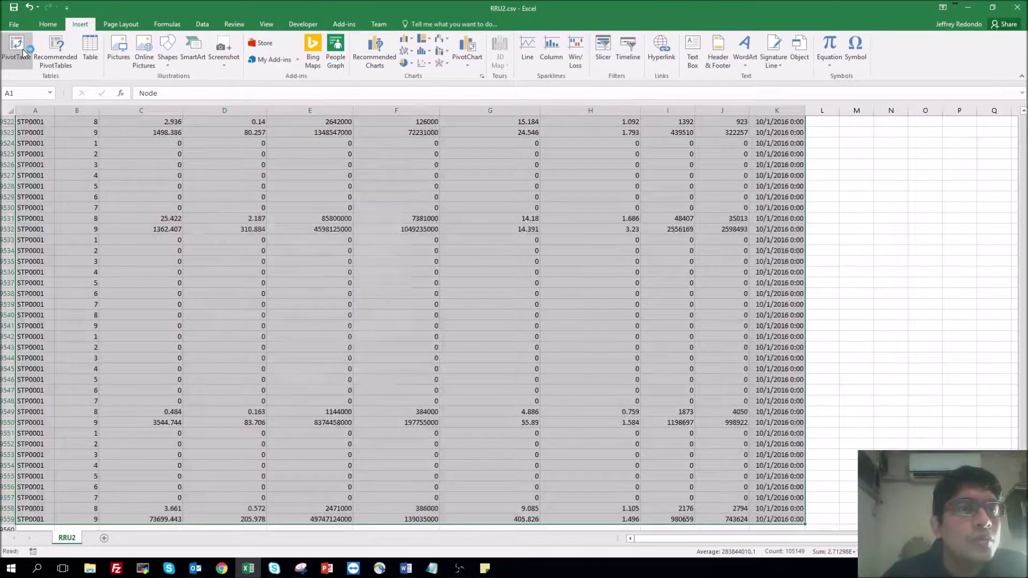
{"action": "left_click", "coordinate": [340, 383]}
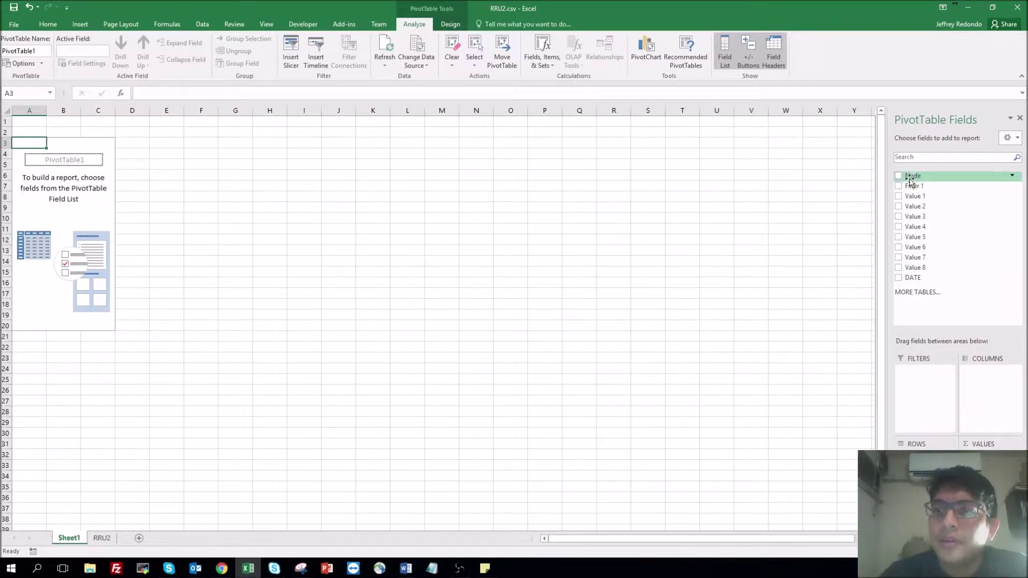
Step: Make Filter 1 the report filter and add Value 1 to the pivot values
{"action": "left_click_drag", "start_coordinate": [913, 186], "coordinate": [931, 388]}
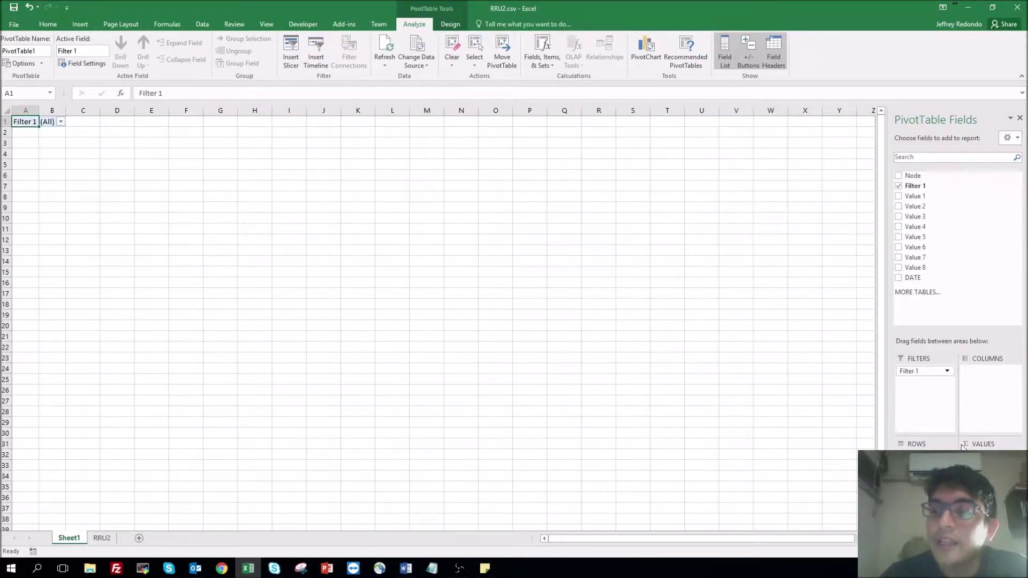
{"action": "left_click", "coordinate": [917, 197]}
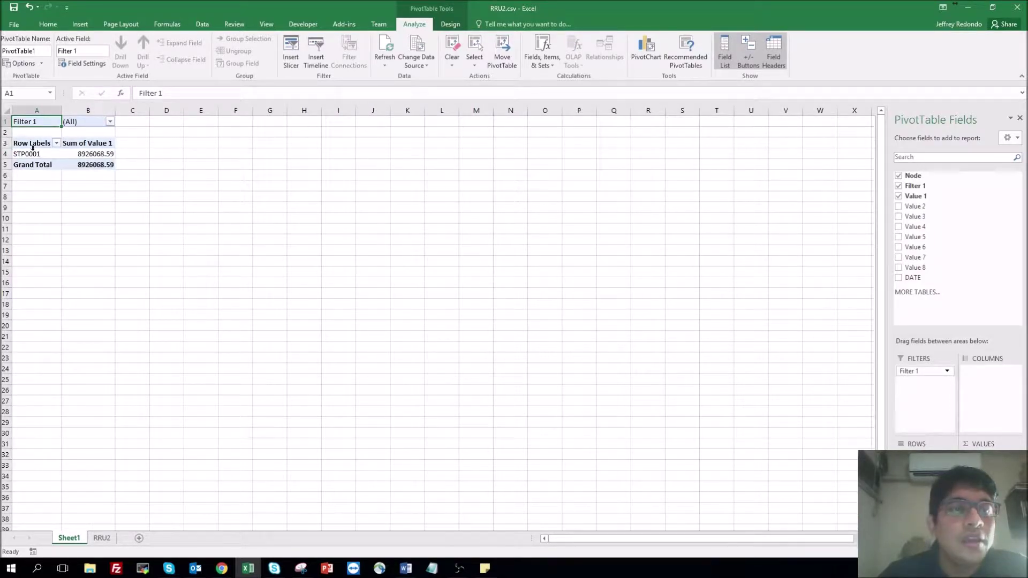
{"action": "left_click", "coordinate": [71, 152]}
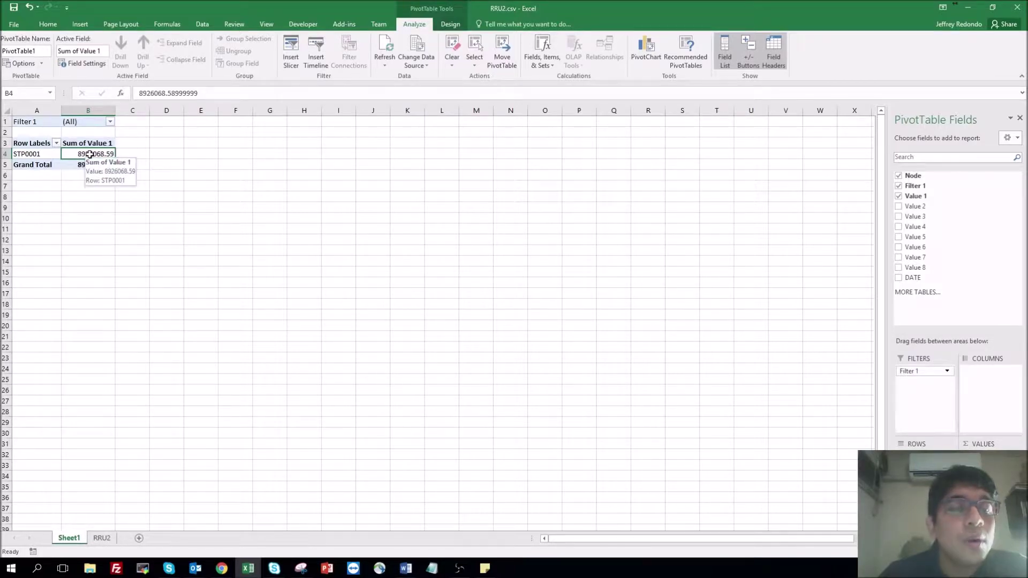
{"action": "left_click", "coordinate": [46, 155]}
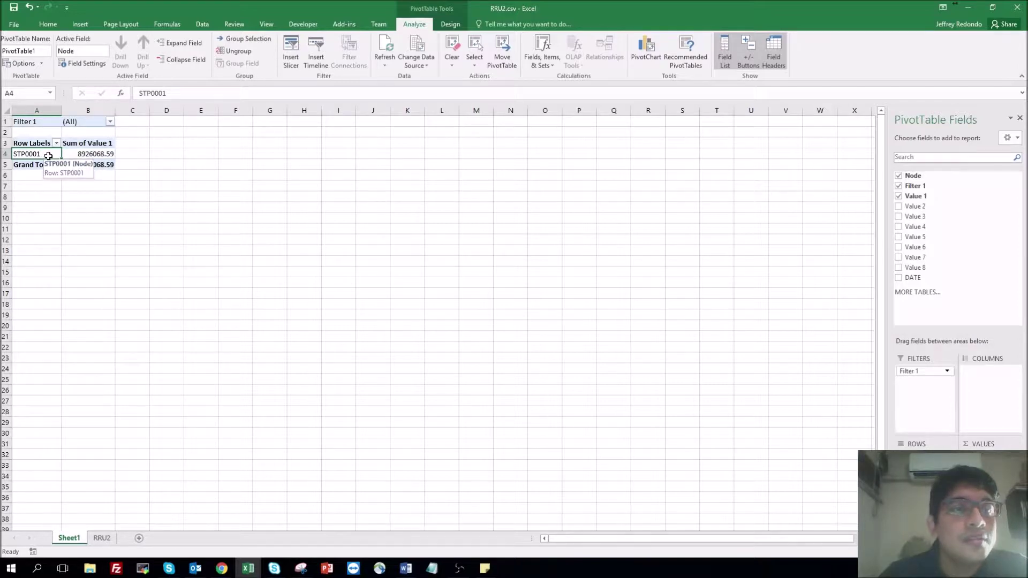
{"action": "left_click", "coordinate": [85, 154]}
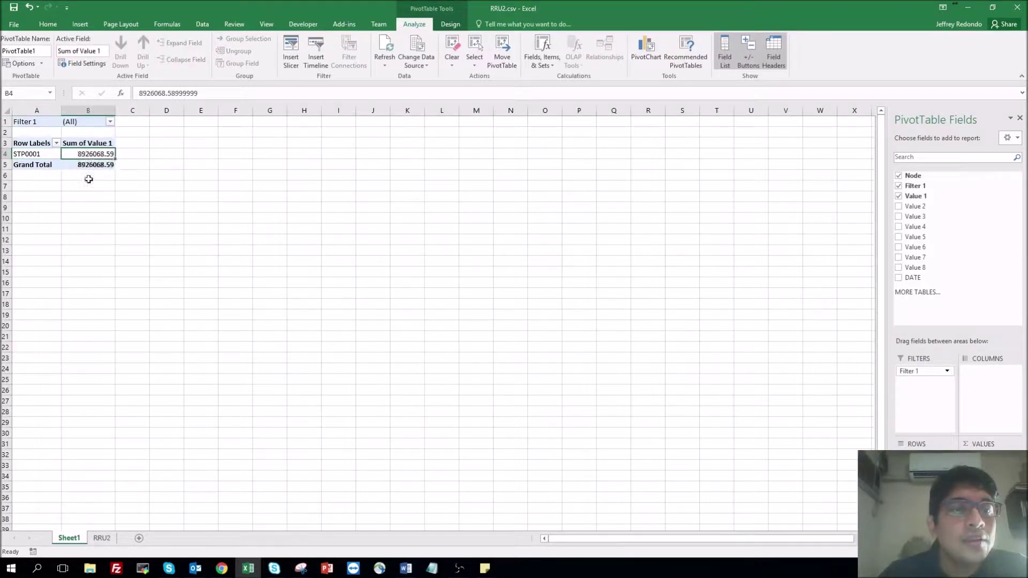
{"action": "left_click", "coordinate": [102, 538]}
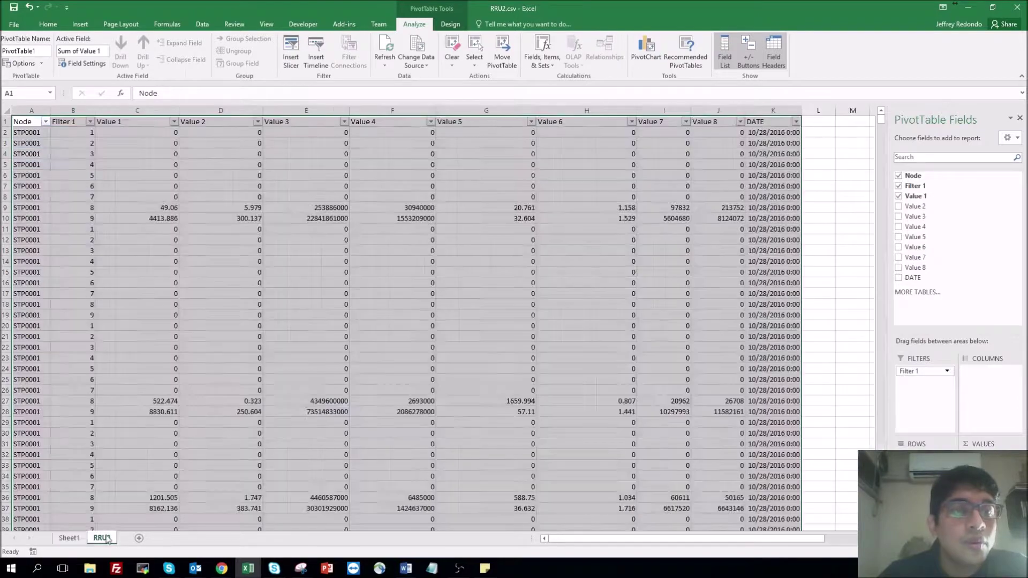
{"action": "left_click", "coordinate": [123, 131]}
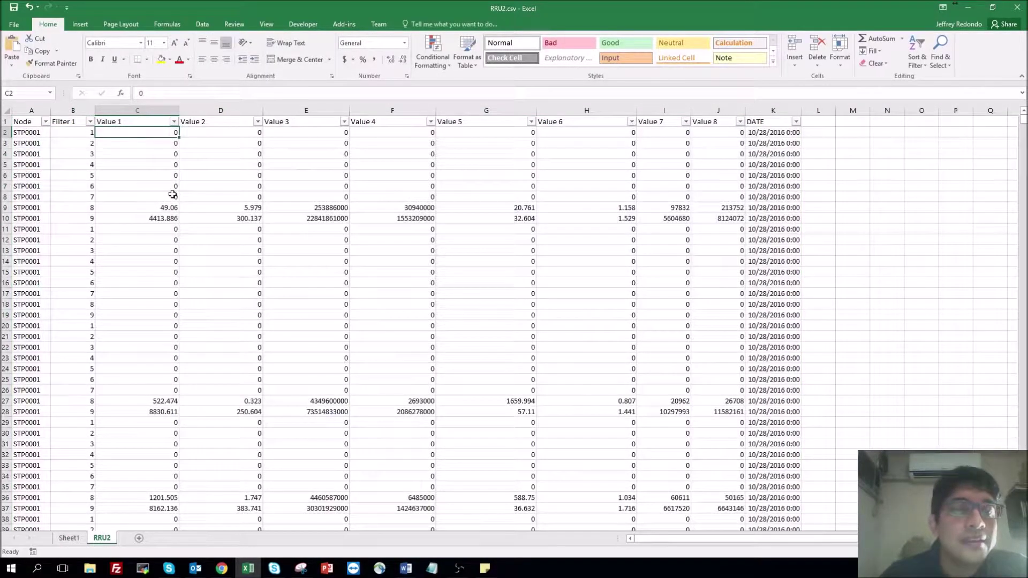
{"action": "key", "text": "ctrl+shift+Down"}
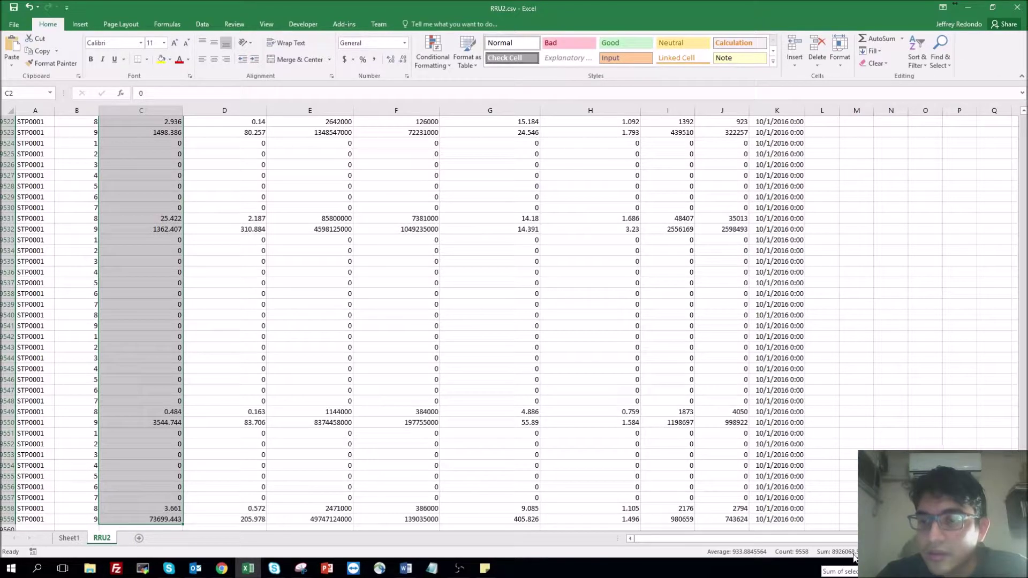
{"action": "left_click", "coordinate": [77, 540]}
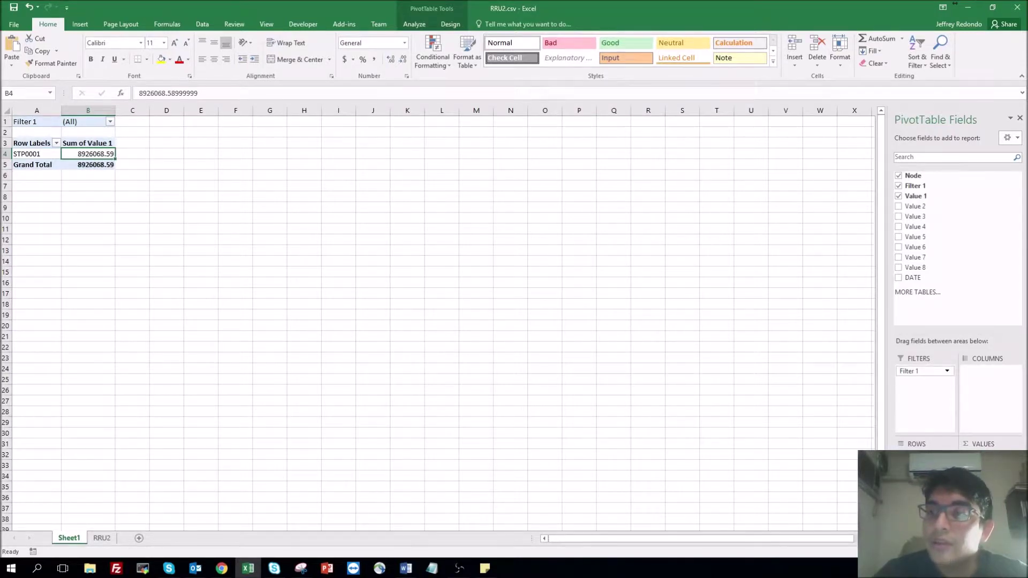
{"action": "left_click", "coordinate": [988, 456]}
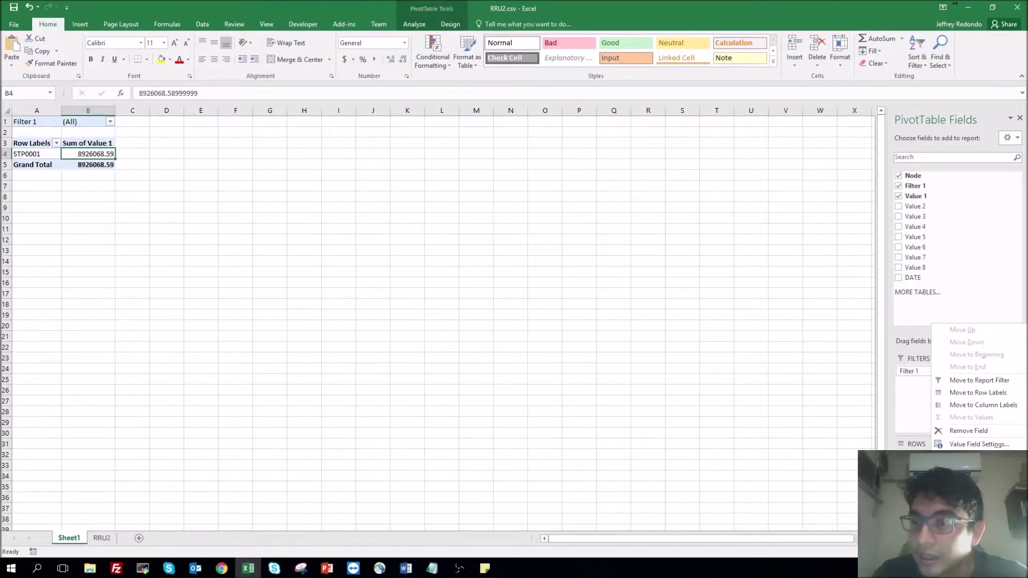
Step: Change the Value 1 summary from Sum to Max, showing 97079.822 for STP0001
{"action": "left_click", "coordinate": [968, 444]}
{"action": "left_click", "coordinate": [251, 318]}
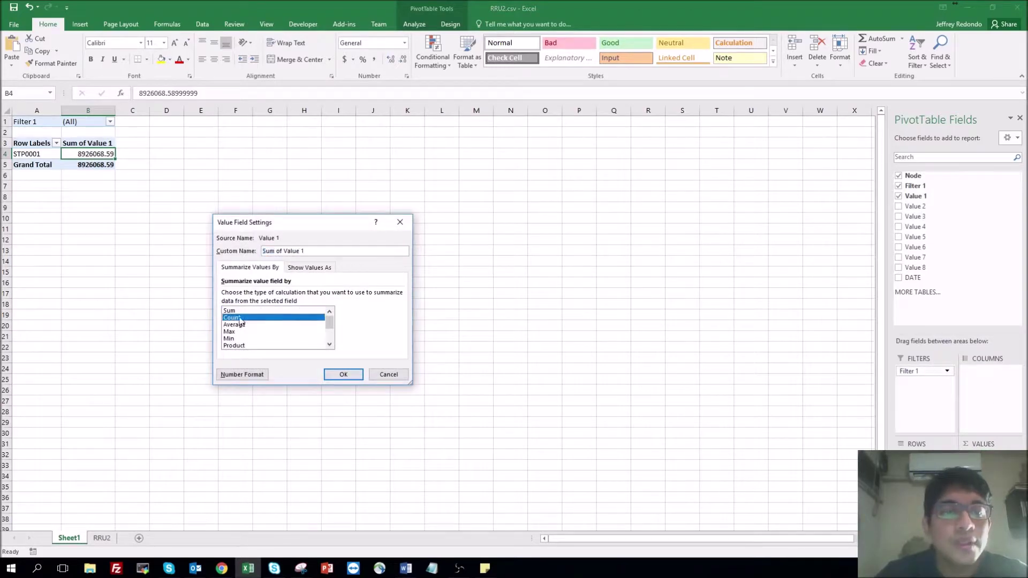
{"action": "left_click", "coordinate": [240, 325]}
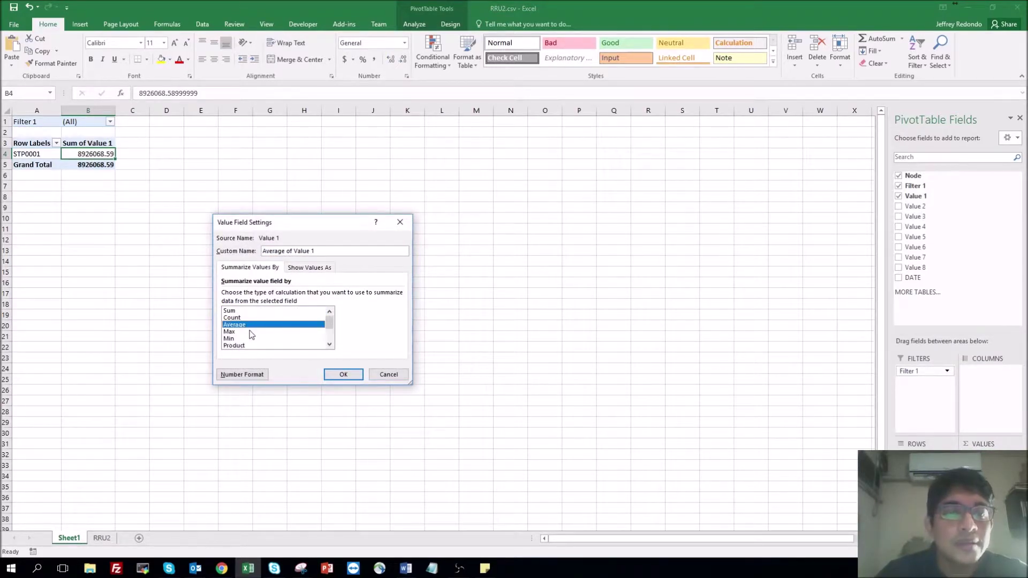
{"action": "left_click", "coordinate": [237, 331]}
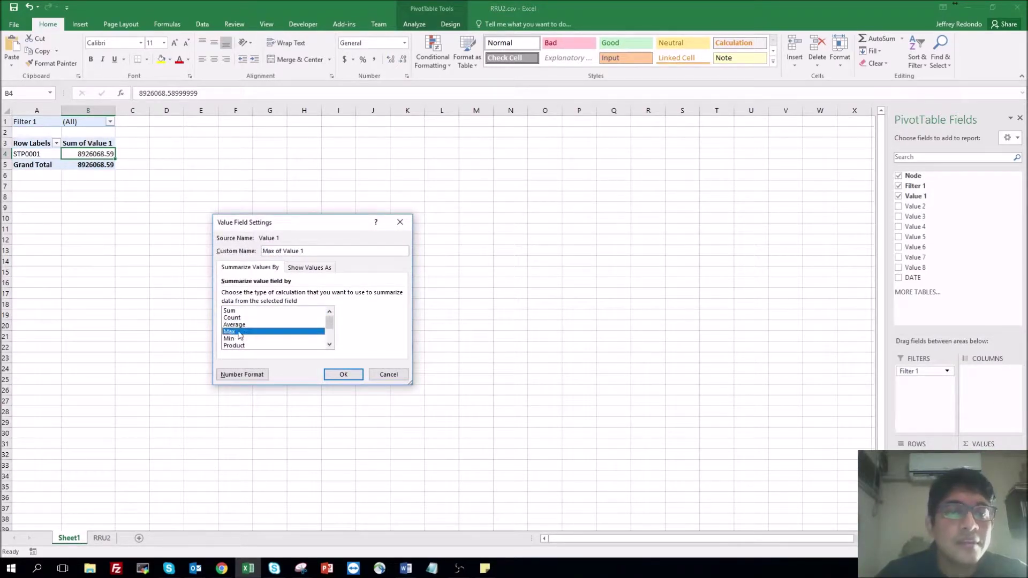
{"action": "left_click", "coordinate": [343, 374]}
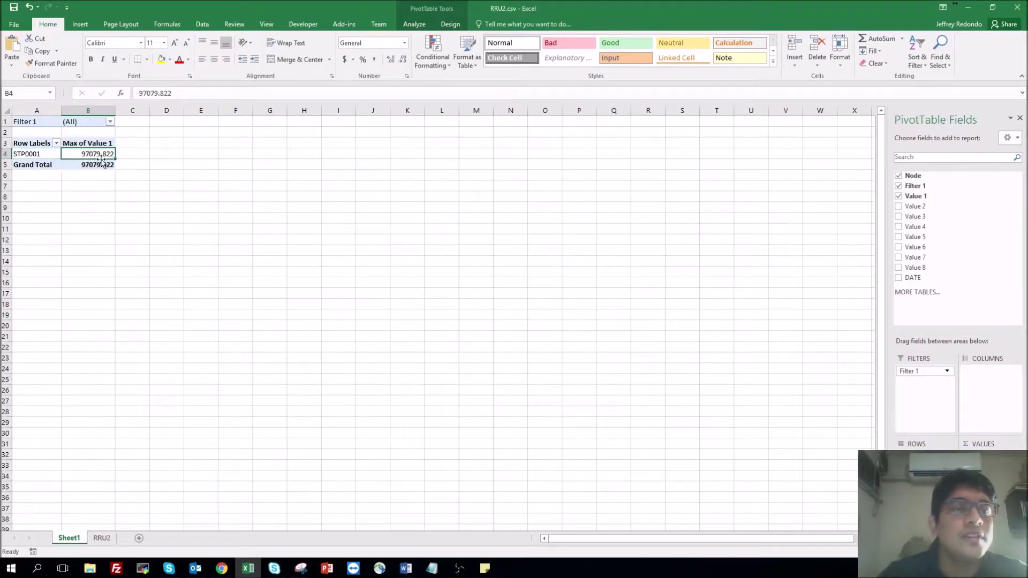
{"action": "mouse_move", "coordinate": [95, 155]}
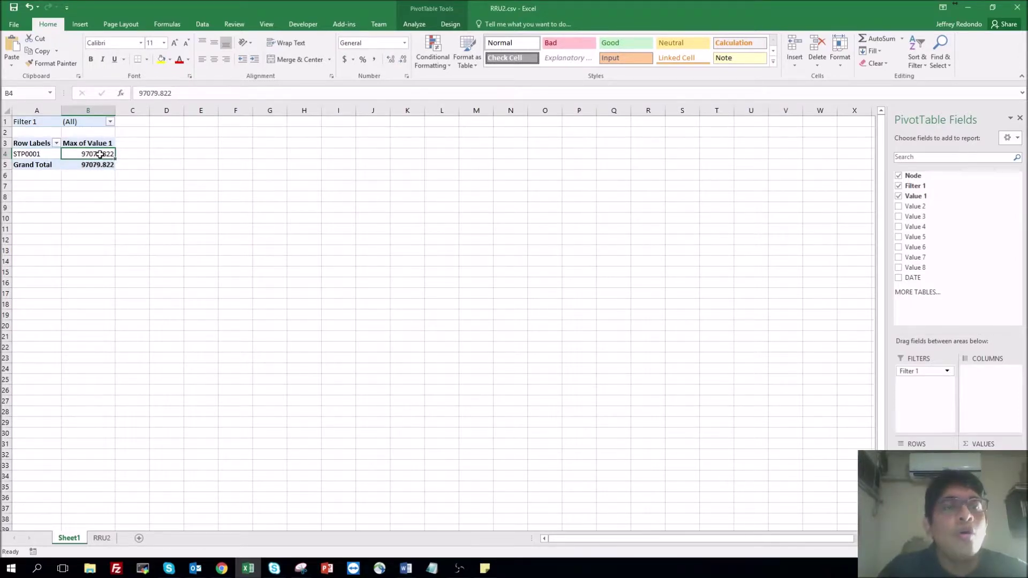
{"action": "left_click", "coordinate": [109, 122]}
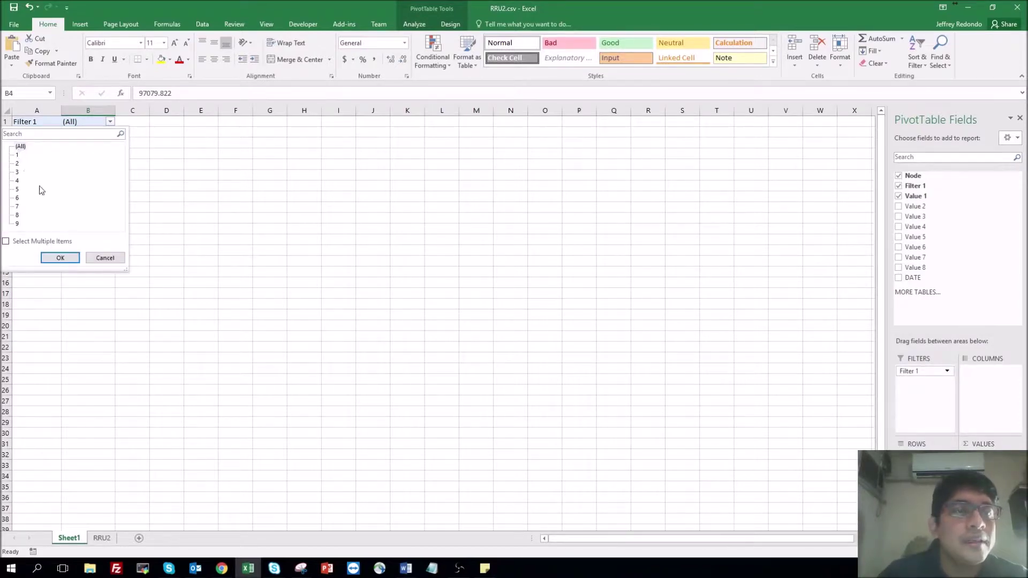
Step: Check the Filter 1 column values on the RRU2 data sheet, then return to Sheet1
{"action": "left_click", "coordinate": [76, 426]}
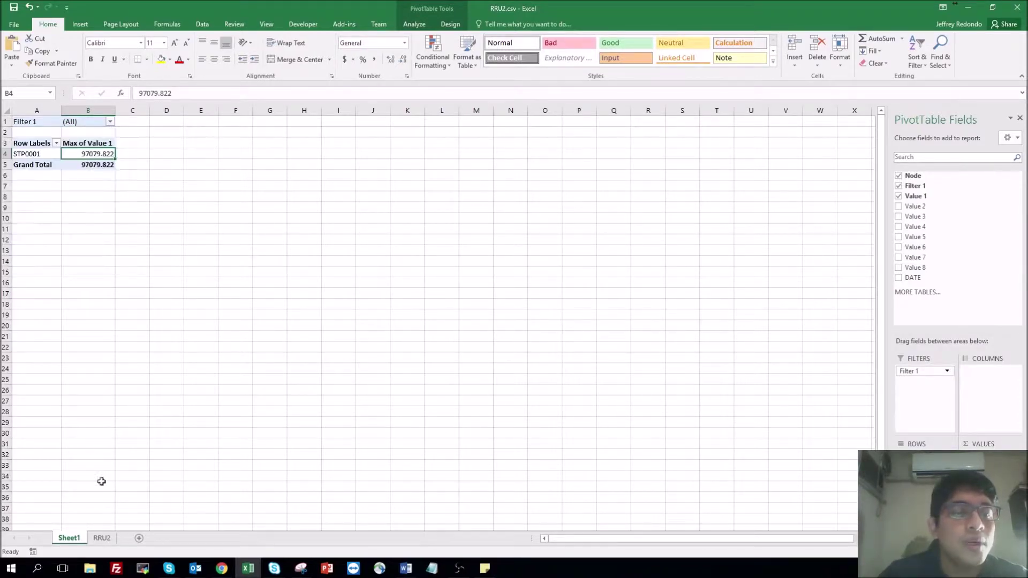
{"action": "left_click", "coordinate": [109, 538]}
{"action": "left_click", "coordinate": [92, 164]}
{"action": "key", "text": "ctrl+Up"}
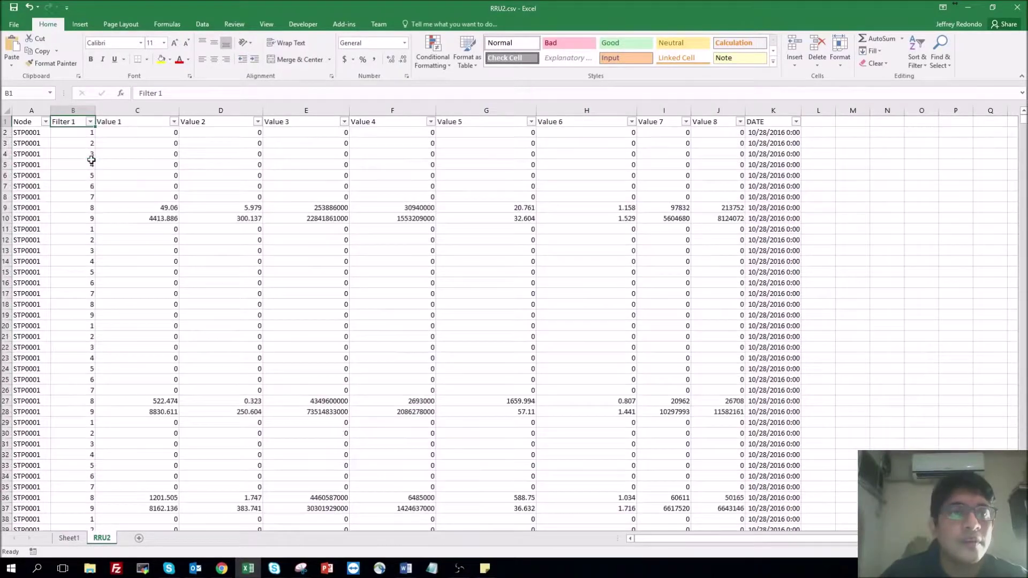
{"action": "left_click", "coordinate": [90, 121]}
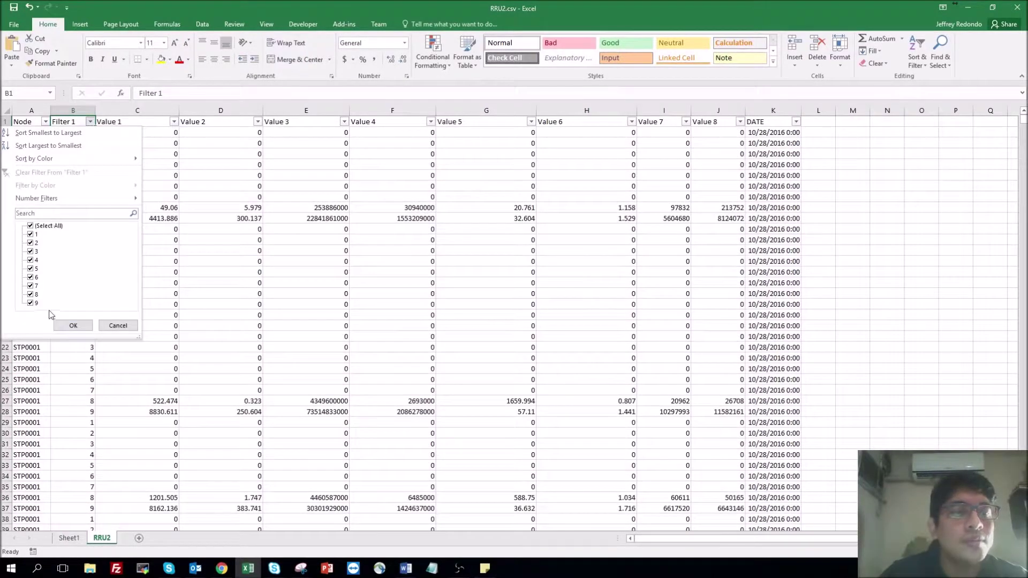
{"action": "left_click", "coordinate": [118, 325]}
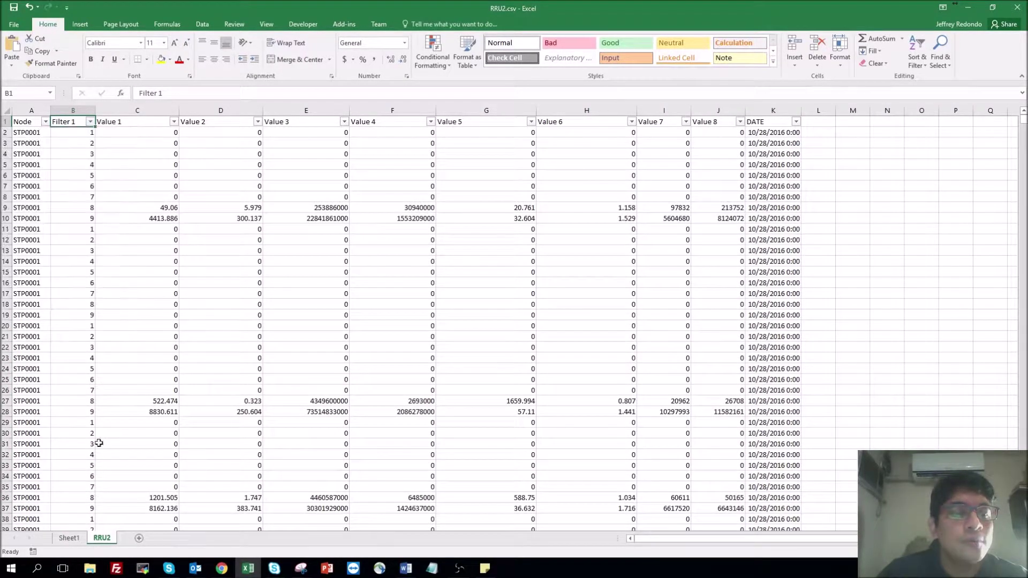
{"action": "left_click", "coordinate": [69, 538]}
Step: Try the pivot's Filter 1 report filter with values 1, 9 and 5
{"action": "left_click", "coordinate": [110, 122]}
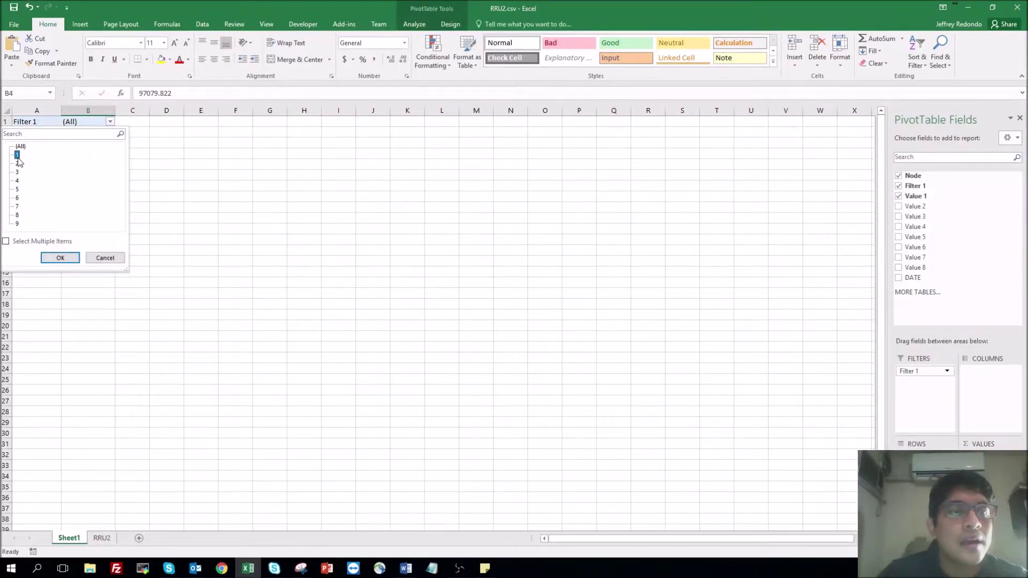
{"action": "left_click", "coordinate": [60, 257]}
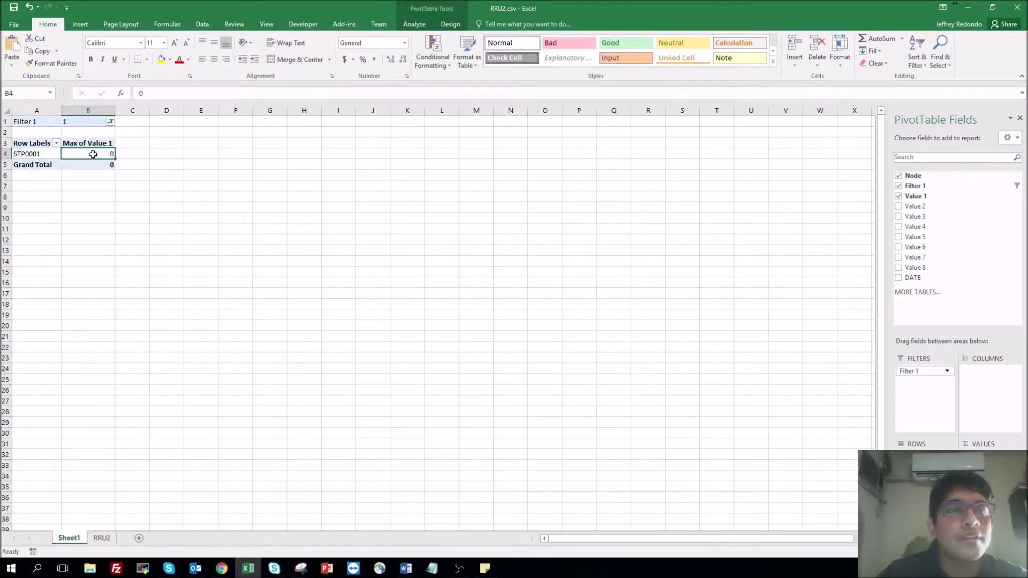
{"action": "left_click", "coordinate": [110, 122]}
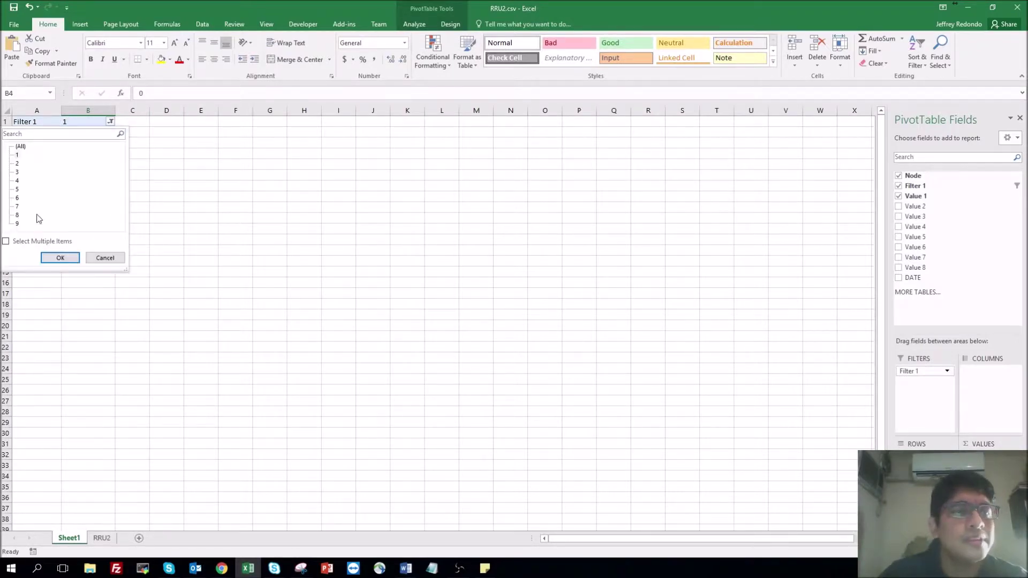
{"action": "left_click", "coordinate": [17, 223]}
{"action": "left_click", "coordinate": [60, 257]}
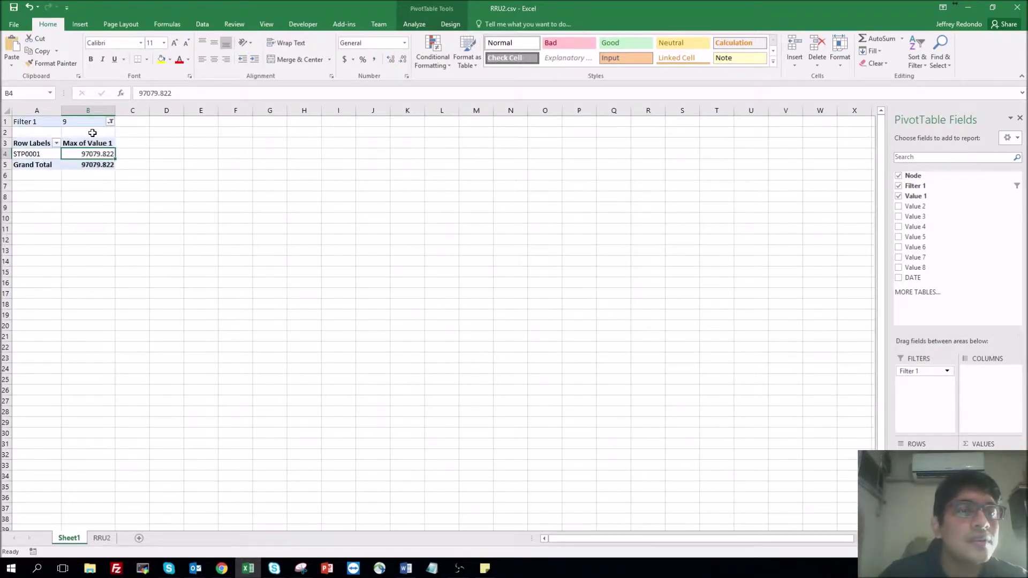
{"action": "left_click", "coordinate": [110, 122]}
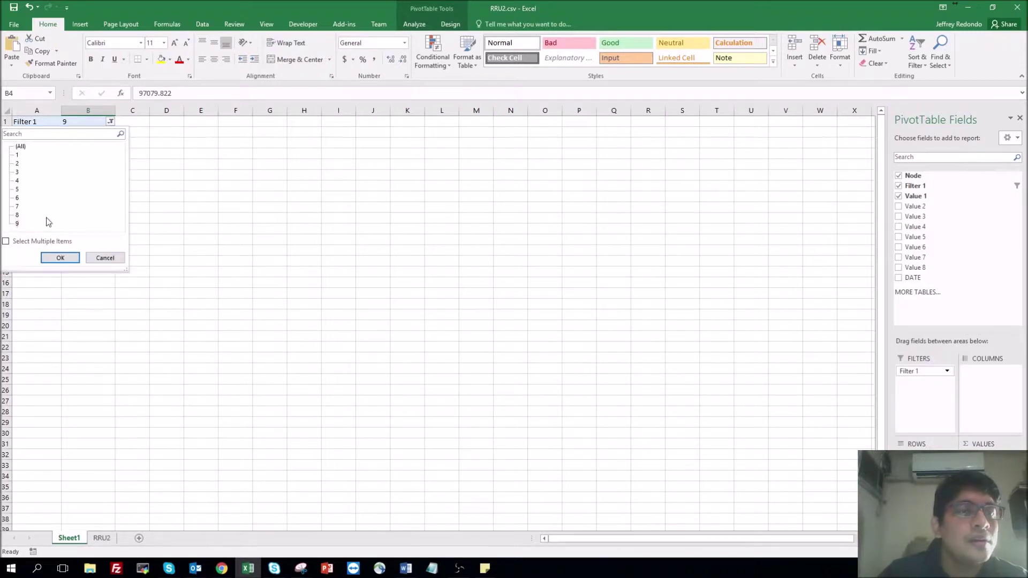
{"action": "left_click", "coordinate": [17, 189]}
{"action": "left_click", "coordinate": [60, 258]}
Step: Try Filter 1 values 4, 3 and 2, then settle on 8 (Max 13474.423)
{"action": "left_click", "coordinate": [110, 121]}
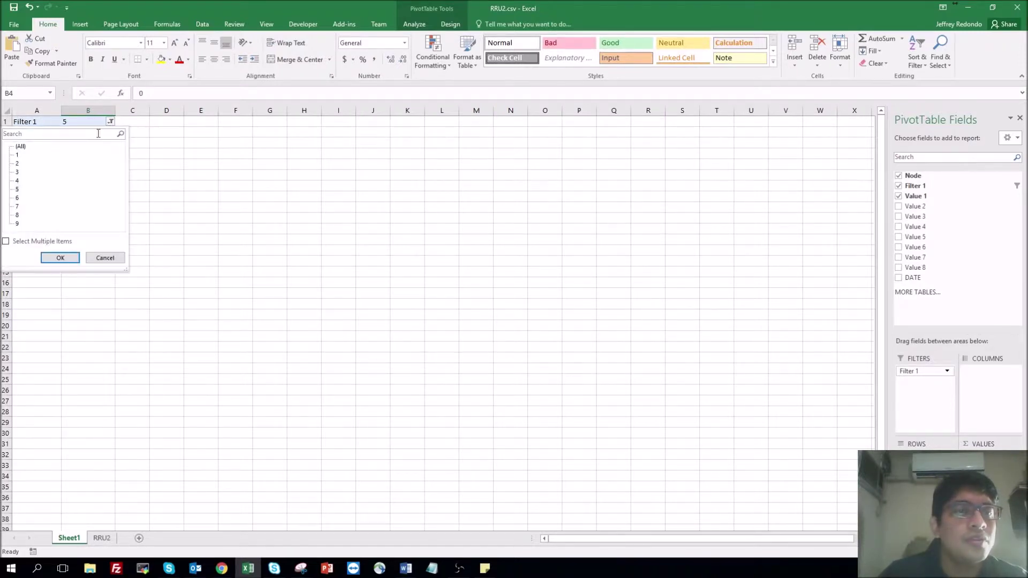
{"action": "left_click", "coordinate": [17, 180]}
{"action": "left_click", "coordinate": [60, 257]}
{"action": "left_click", "coordinate": [111, 121]}
{"action": "left_click", "coordinate": [18, 171]}
{"action": "left_click", "coordinate": [60, 257]}
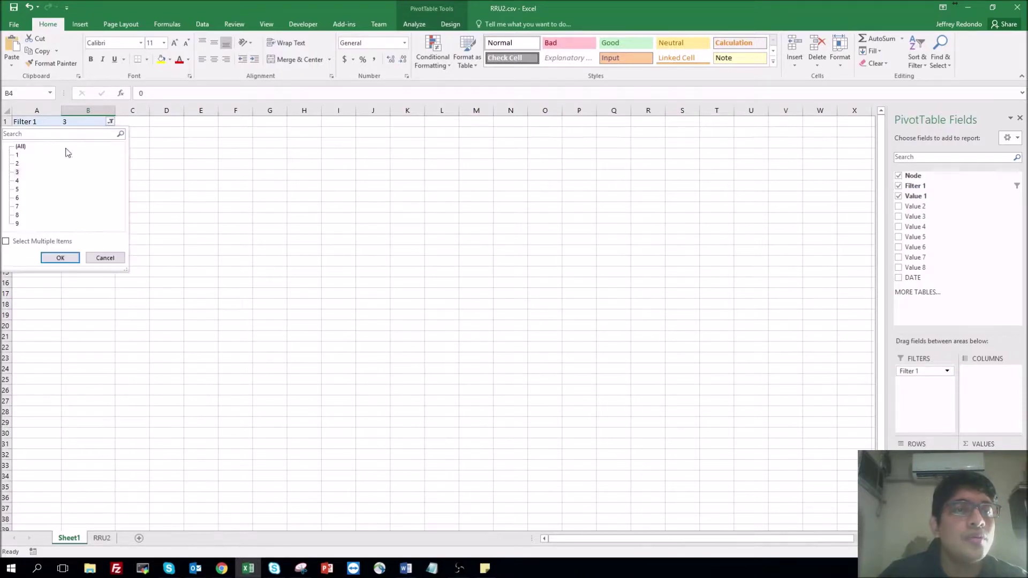
{"action": "left_click", "coordinate": [27, 163]}
{"action": "left_click", "coordinate": [61, 258]}
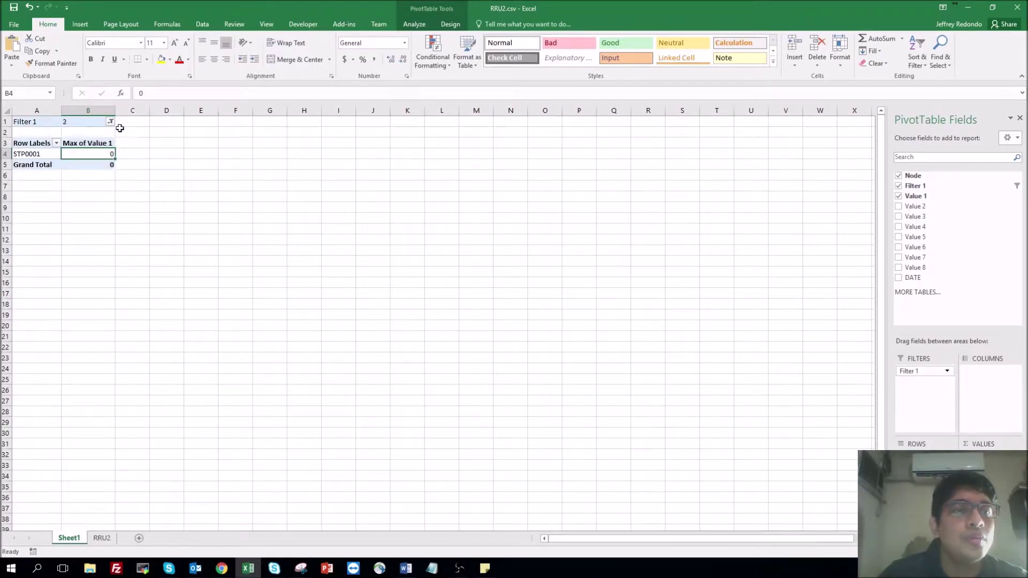
{"action": "left_click", "coordinate": [110, 122]}
{"action": "left_click", "coordinate": [17, 215]}
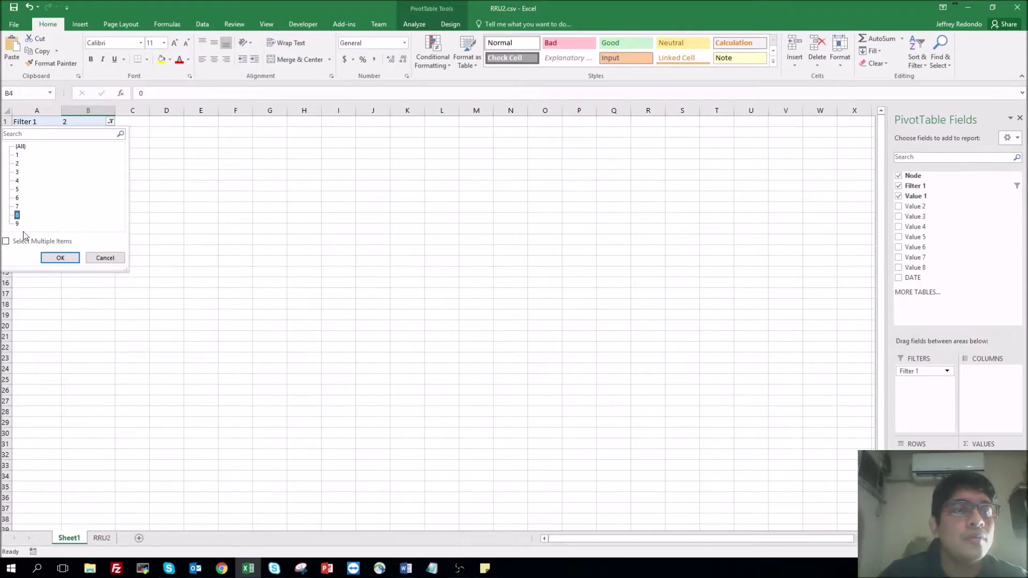
{"action": "left_click", "coordinate": [60, 258]}
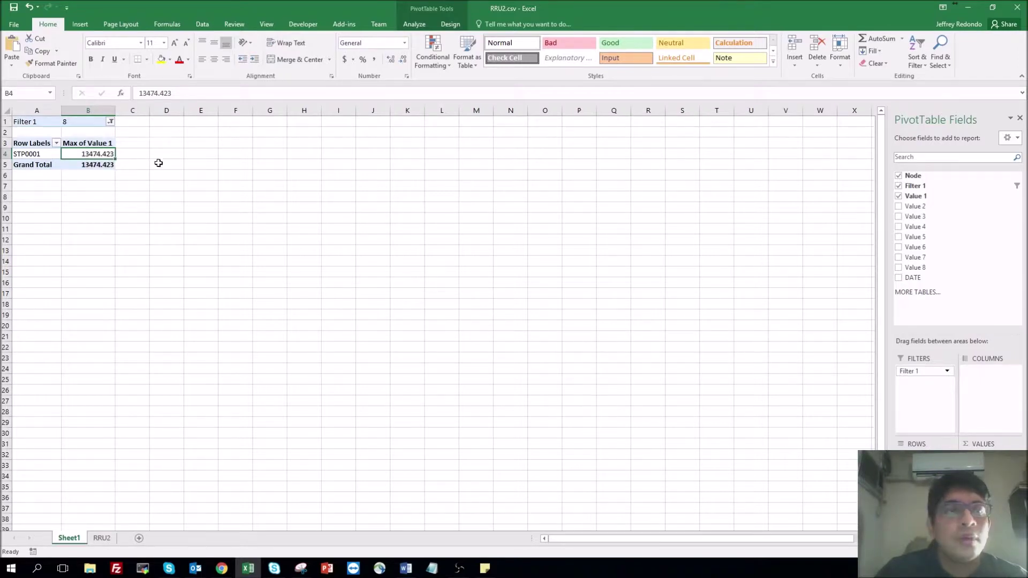
{"action": "left_click", "coordinate": [914, 206]}
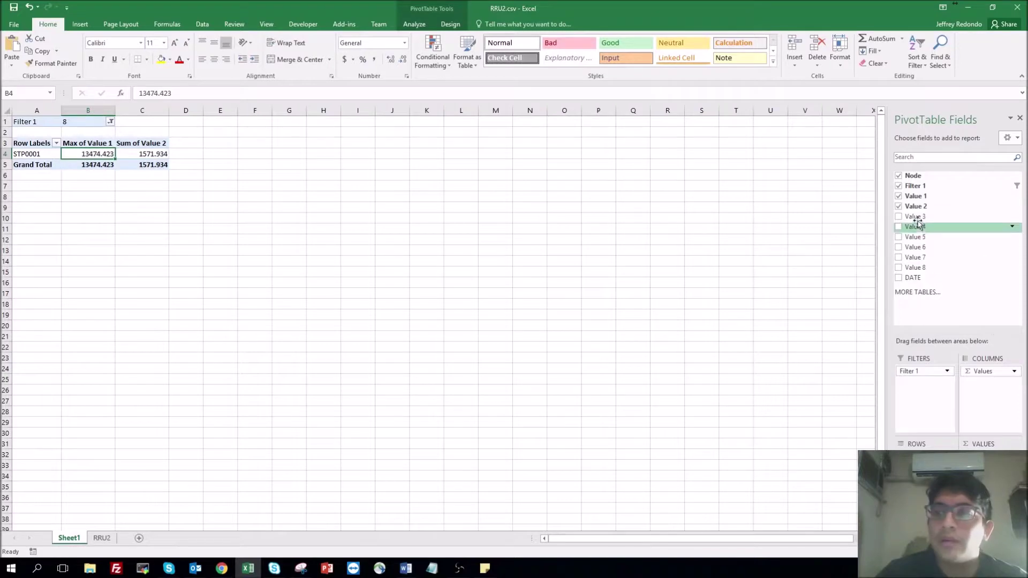
{"action": "left_click_drag", "start_coordinate": [915, 216], "coordinate": [986, 446]}
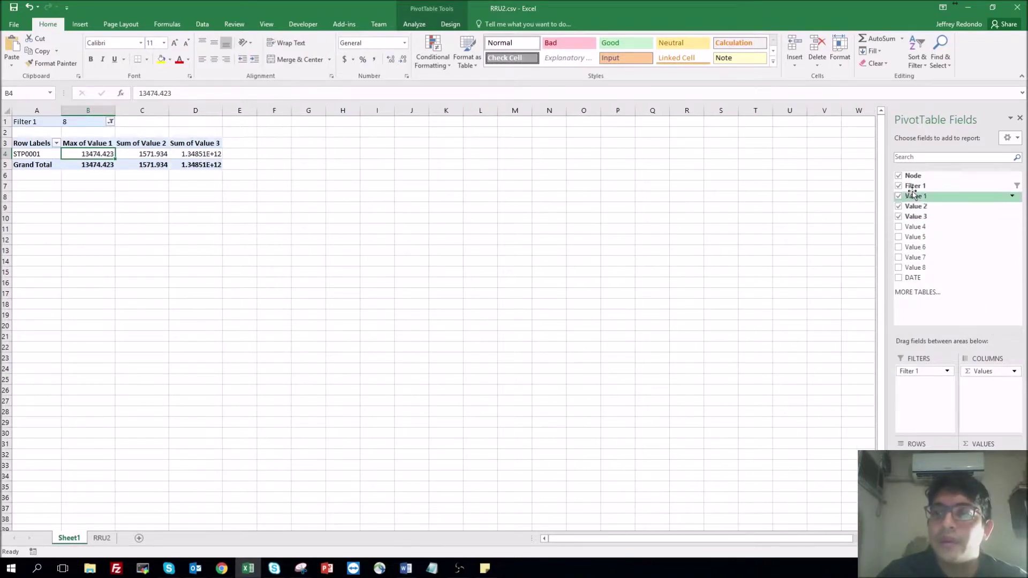
{"action": "left_click_drag", "start_coordinate": [914, 186], "coordinate": [957, 243]}
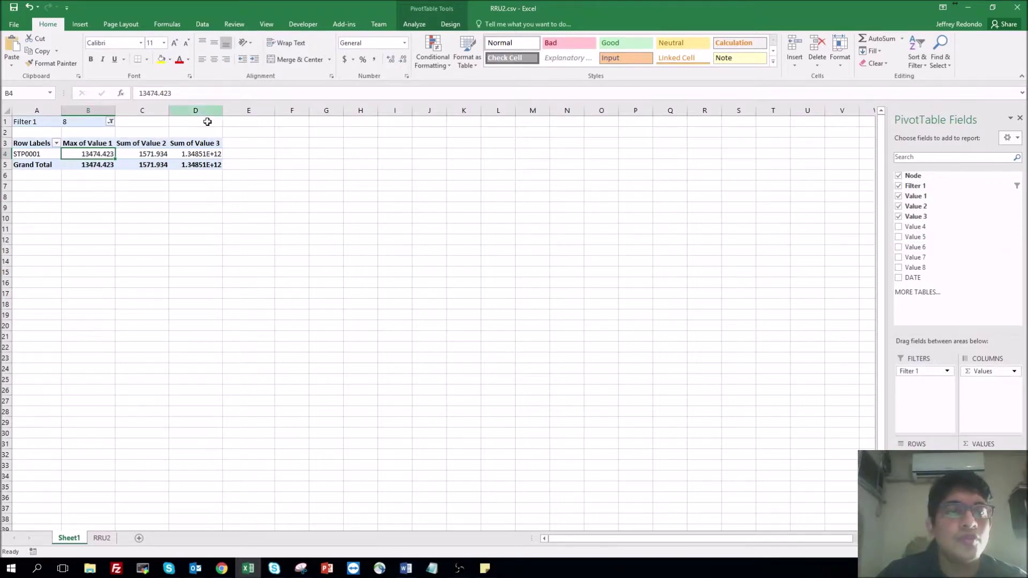
{"action": "left_click", "coordinate": [159, 142]}
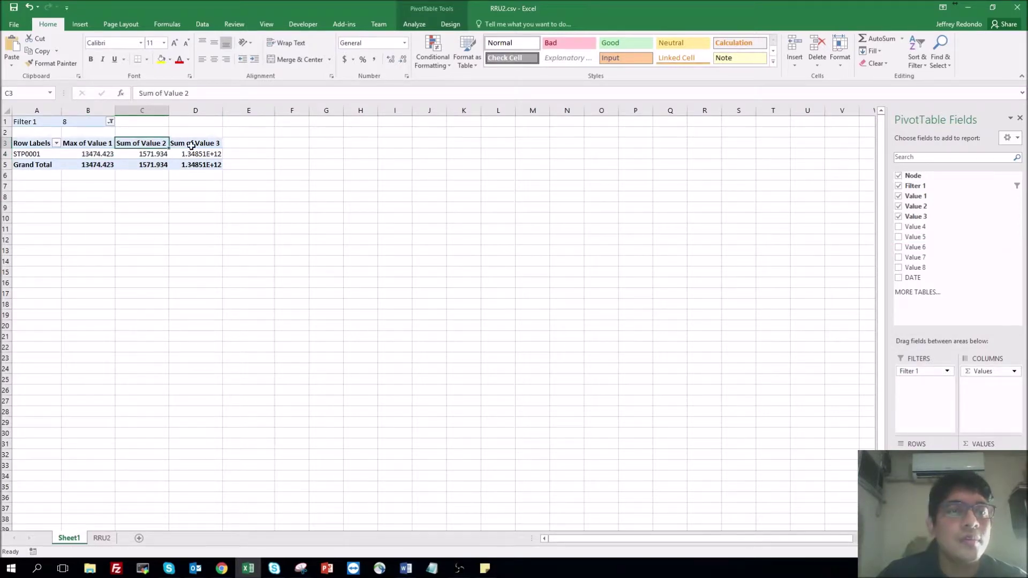
{"action": "left_click", "coordinate": [190, 145]}
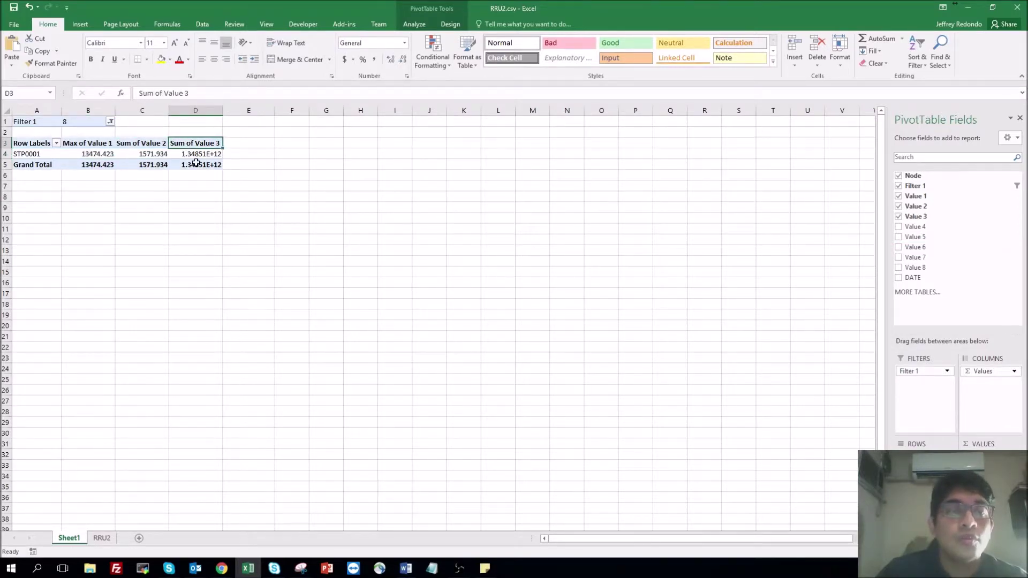
{"action": "mouse_move", "coordinate": [196, 163]}
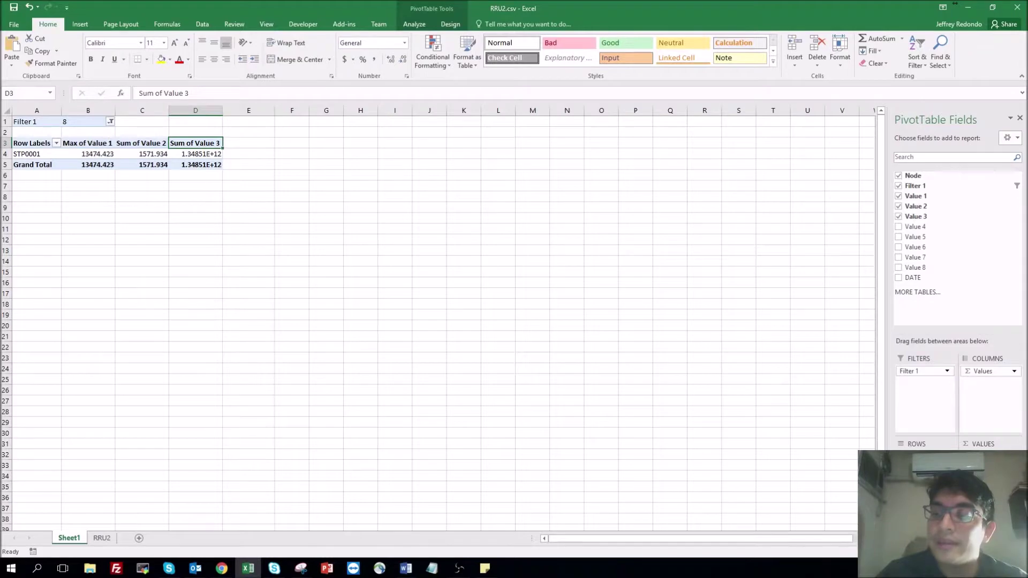
{"action": "left_click", "coordinate": [1013, 371]}
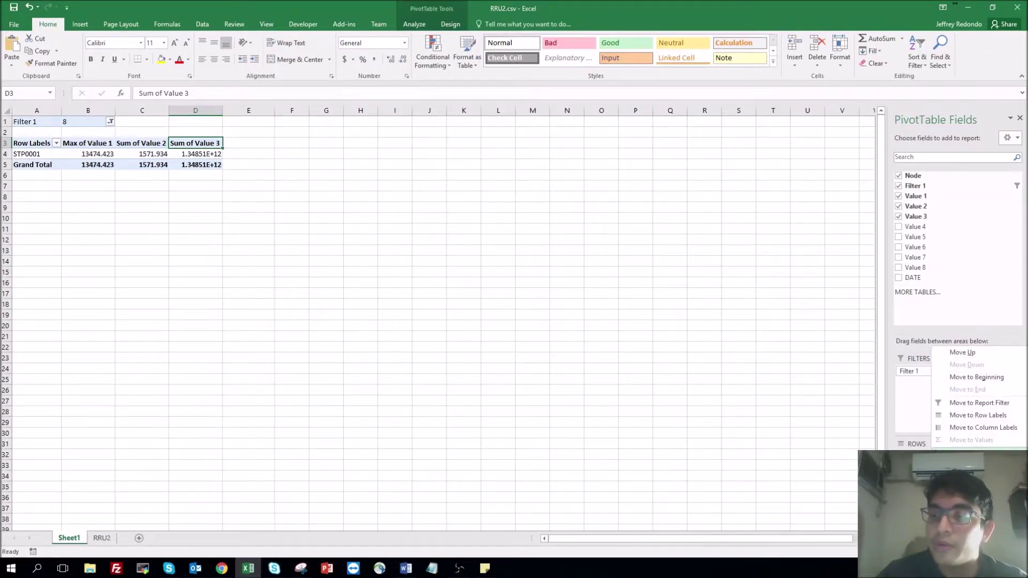
{"action": "left_click", "coordinate": [968, 456]}
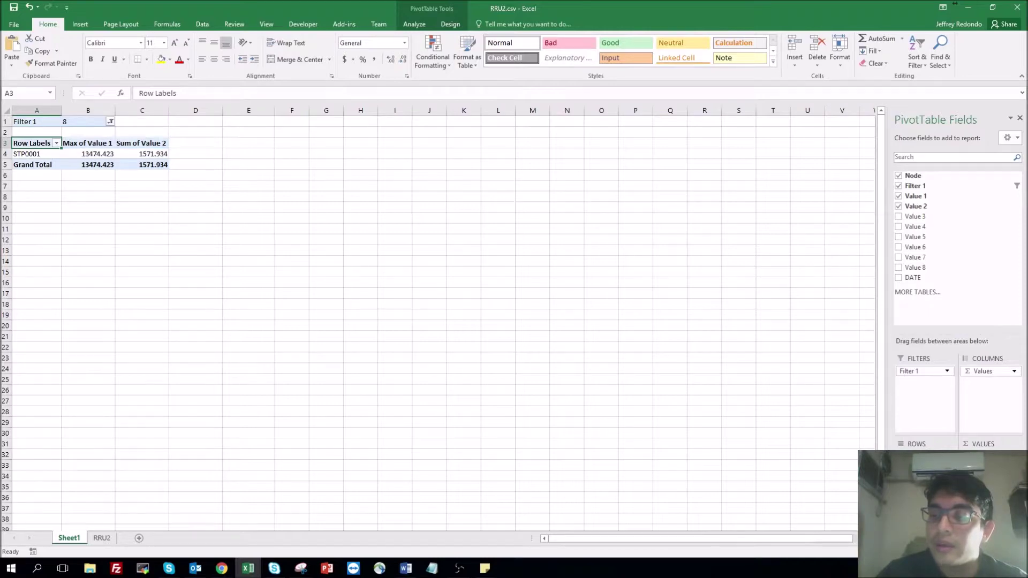
{"action": "left_click_drag", "start_coordinate": [985, 467], "coordinate": [989, 289]}
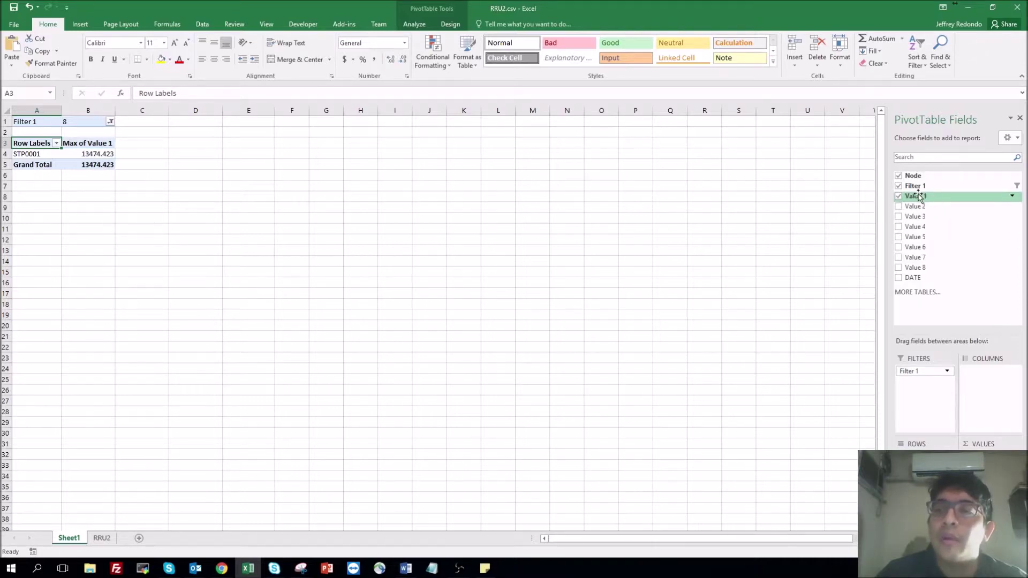
Step: Add a second Value 1 field to the values, summarized as Min
{"action": "left_click_drag", "start_coordinate": [924, 196], "coordinate": [987, 465]}
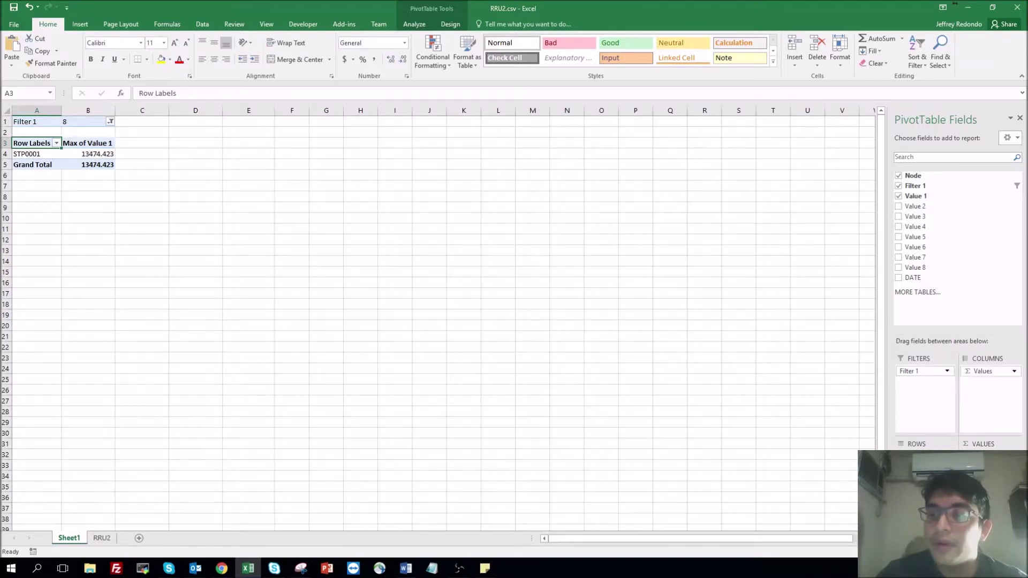
{"action": "left_click", "coordinate": [1013, 456]}
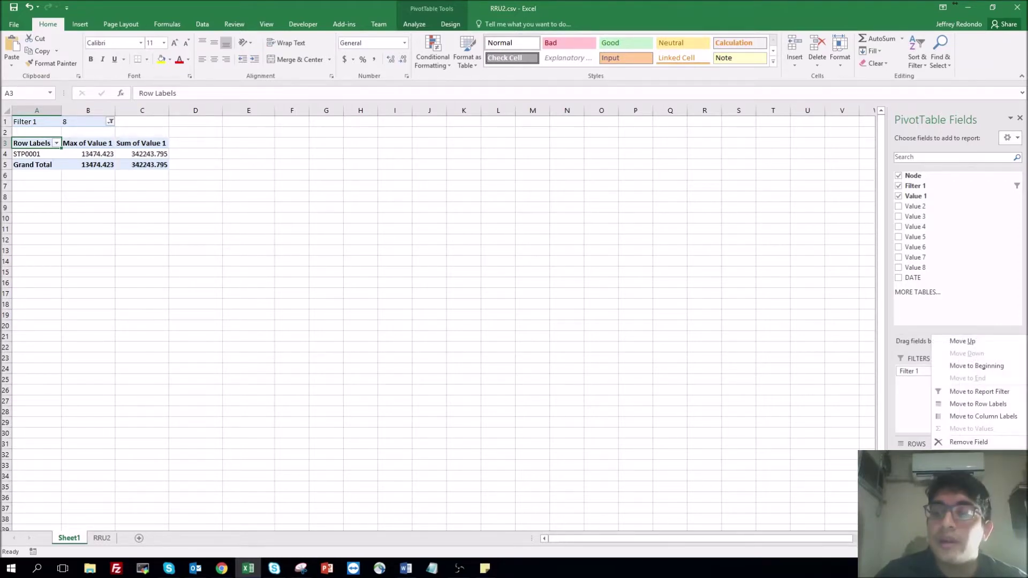
{"action": "left_click", "coordinate": [969, 440]}
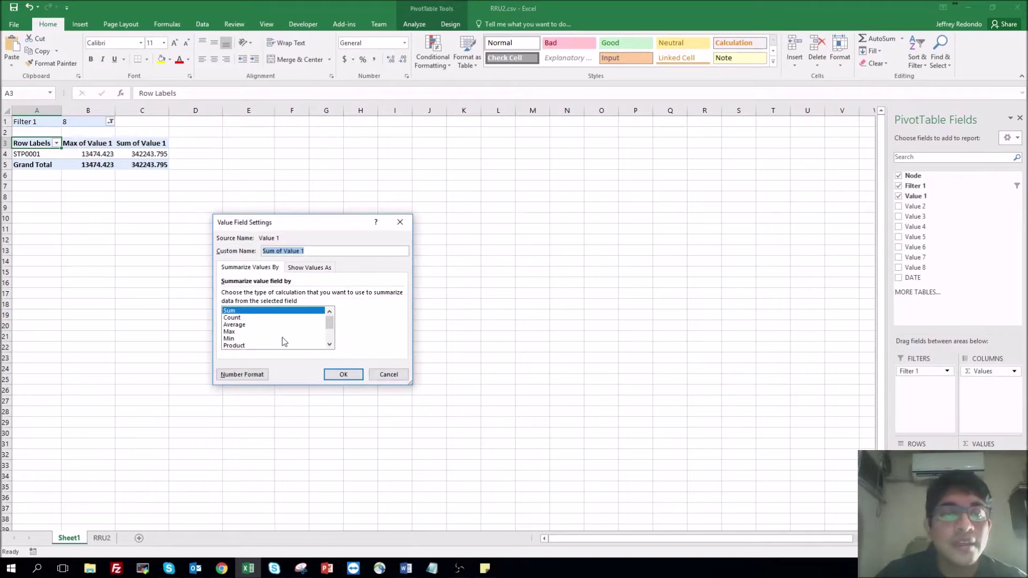
{"action": "left_click", "coordinate": [229, 339]}
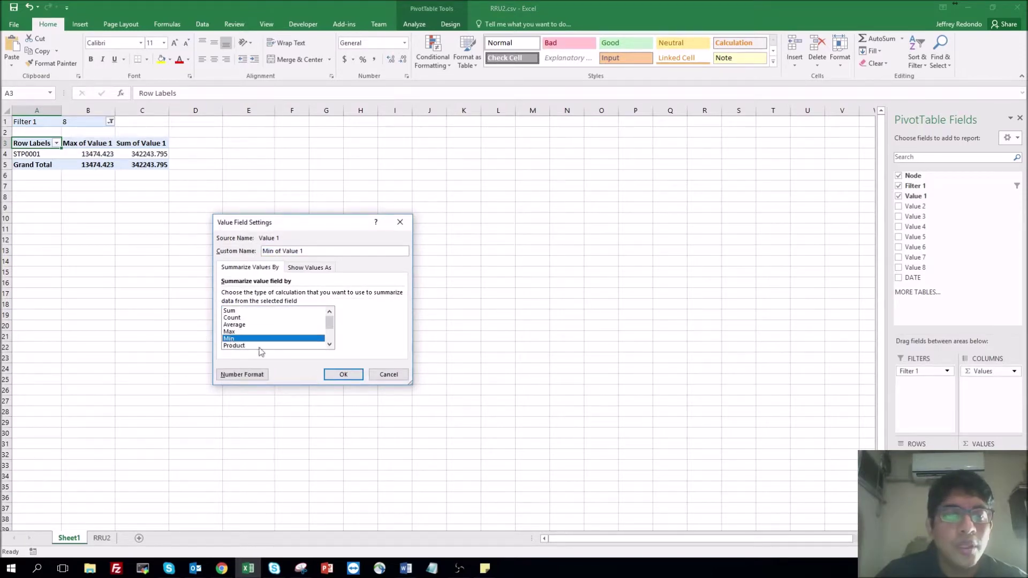
{"action": "left_click", "coordinate": [340, 374]}
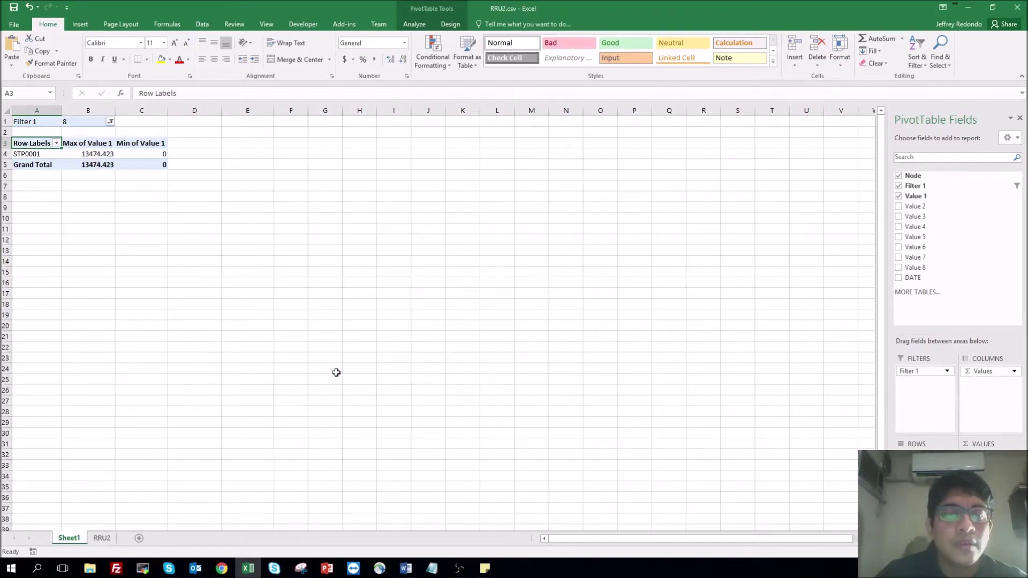
Step: Set the Filter 1 report filter to 9
{"action": "left_click", "coordinate": [98, 152]}
{"action": "left_click", "coordinate": [111, 122]}
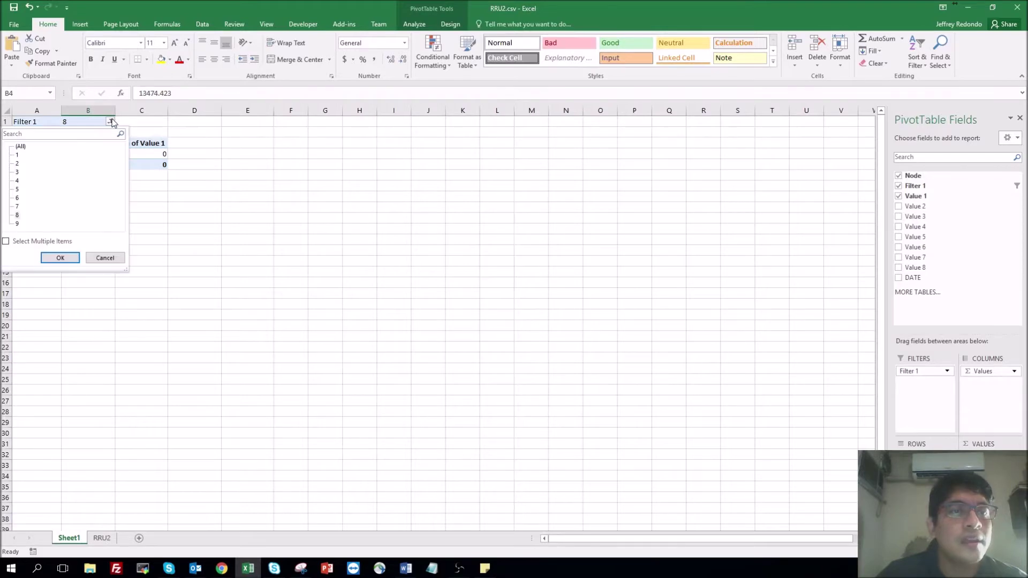
{"action": "left_click", "coordinate": [16, 225]}
{"action": "left_click", "coordinate": [58, 257]}
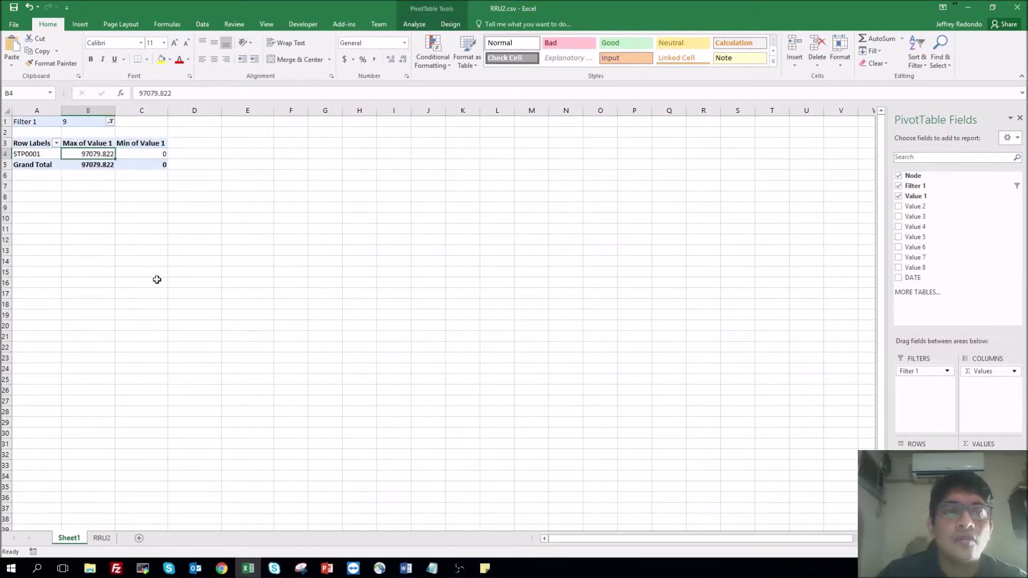
Step: Add a third Value 1 field summarized as Average, and place DATE in the rows
{"action": "left_click_drag", "start_coordinate": [919, 198], "coordinate": [989, 460]}
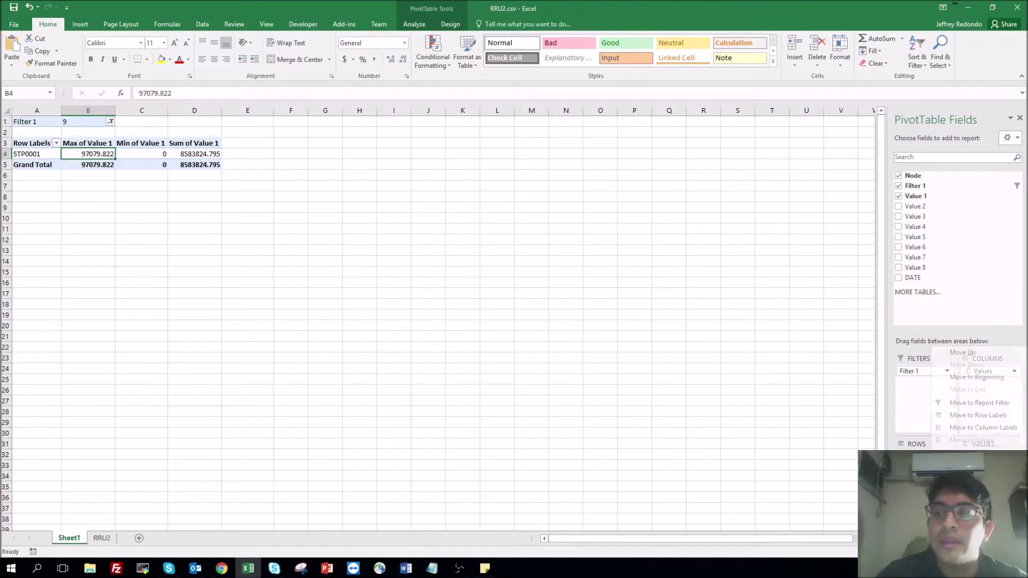
{"action": "left_click", "coordinate": [990, 422]}
{"action": "left_click", "coordinate": [953, 429]}
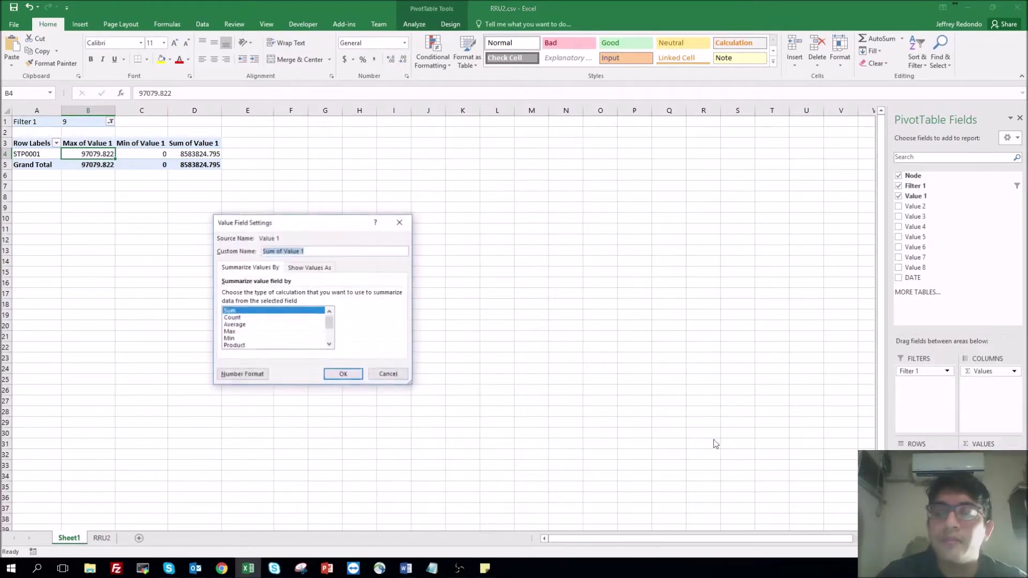
{"action": "left_click", "coordinate": [234, 325]}
{"action": "left_click", "coordinate": [341, 374]}
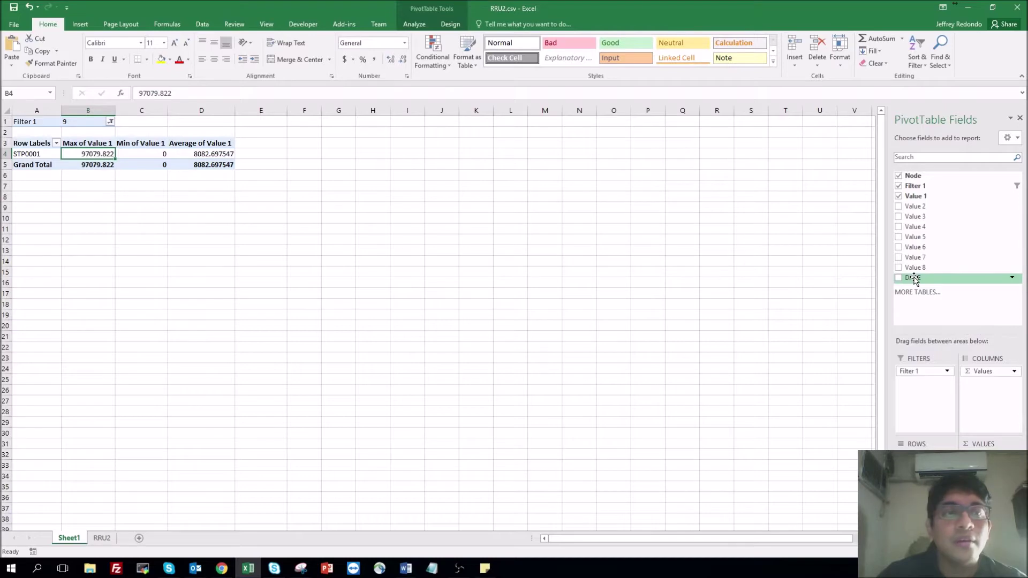
{"action": "left_click_drag", "start_coordinate": [913, 279], "coordinate": [926, 460]}
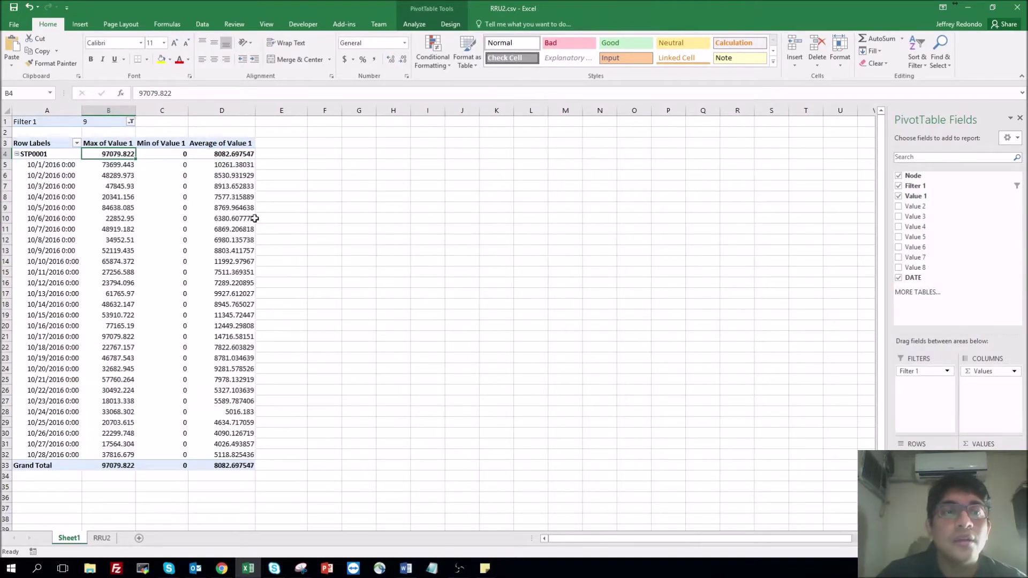
Step: Insert a 2-D line PivotChart of Max, Min and Average of Value 1, then enlarge it
{"action": "left_click", "coordinate": [78, 220]}
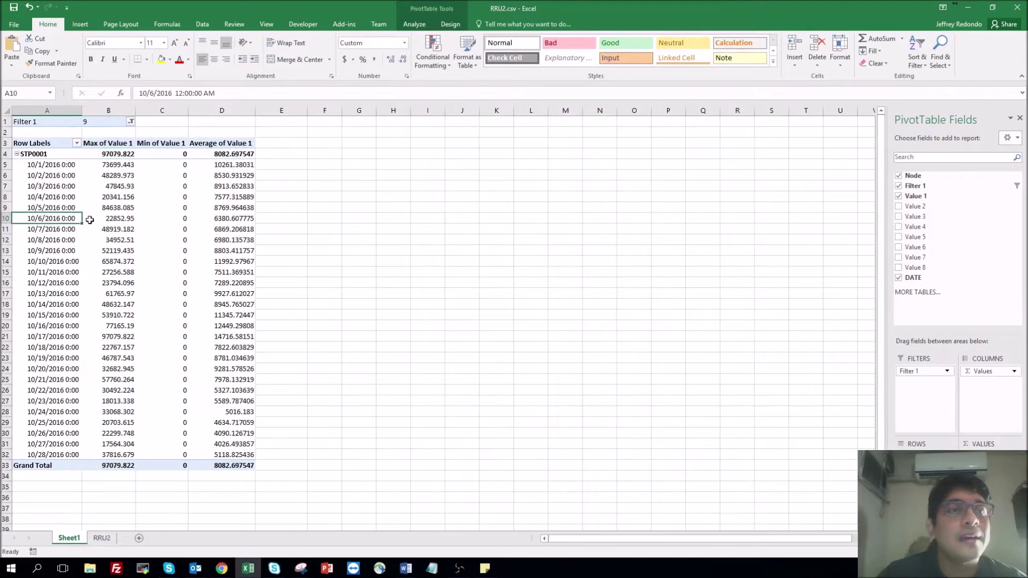
{"action": "left_click", "coordinate": [80, 24]}
{"action": "left_click", "coordinate": [168, 51]}
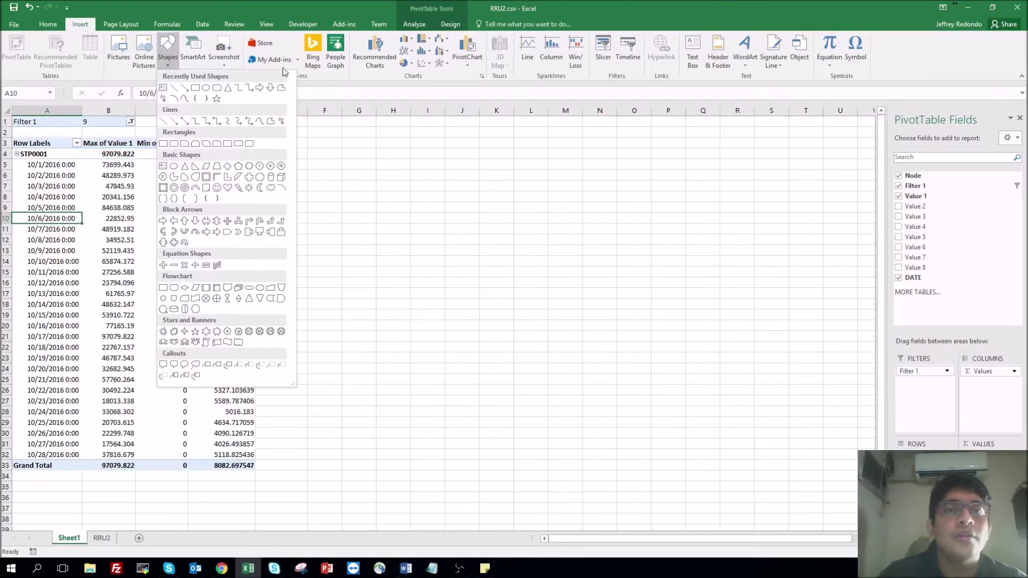
{"action": "left_click", "coordinate": [405, 51]}
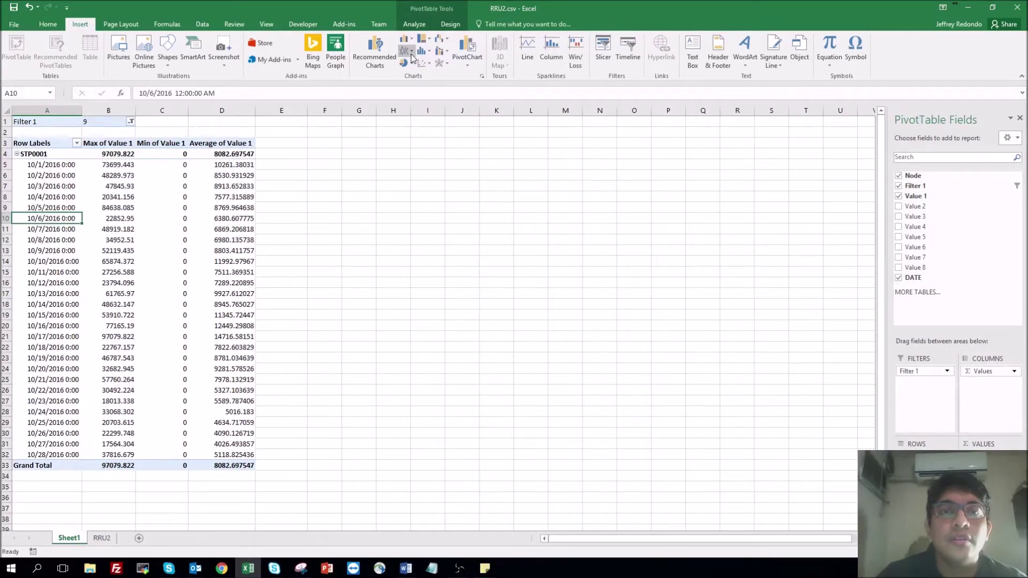
{"action": "left_click", "coordinate": [410, 53]}
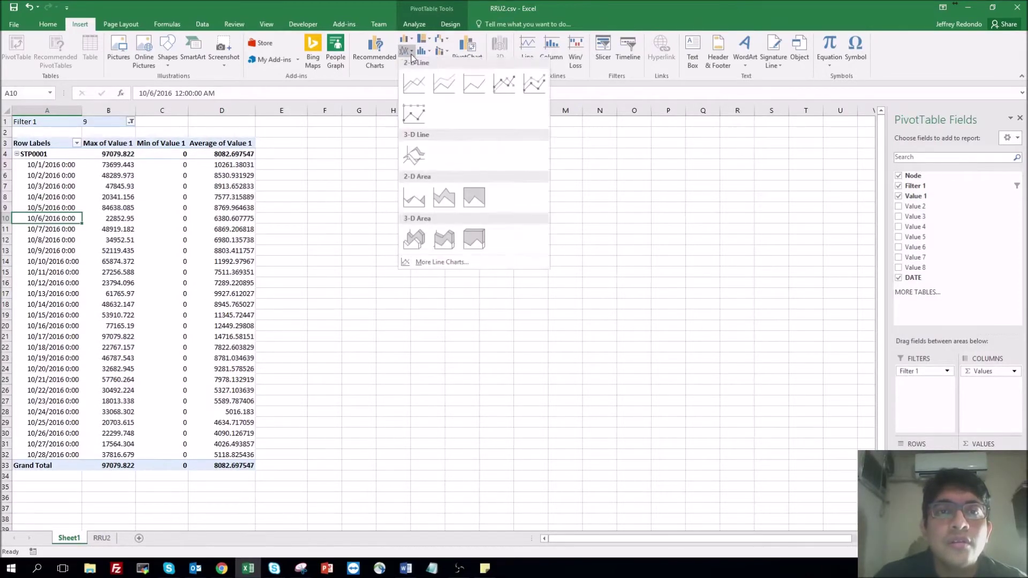
{"action": "left_click", "coordinate": [417, 87]}
{"action": "left_click_drag", "start_coordinate": [321, 252], "coordinate": [309, 154]}
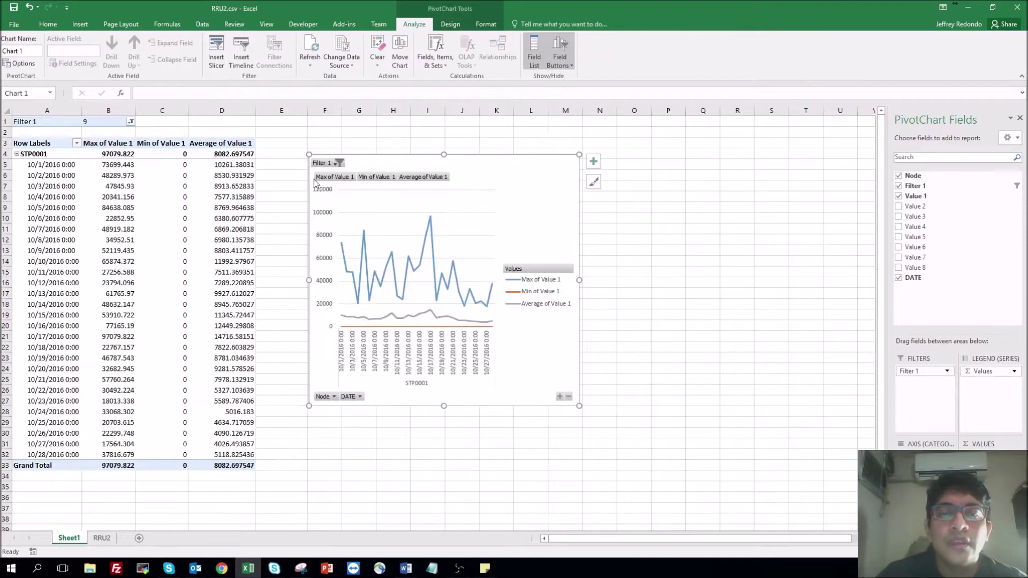
{"action": "left_click_drag", "start_coordinate": [579, 406], "coordinate": [726, 455]}
{"action": "left_click", "coordinate": [130, 122]}
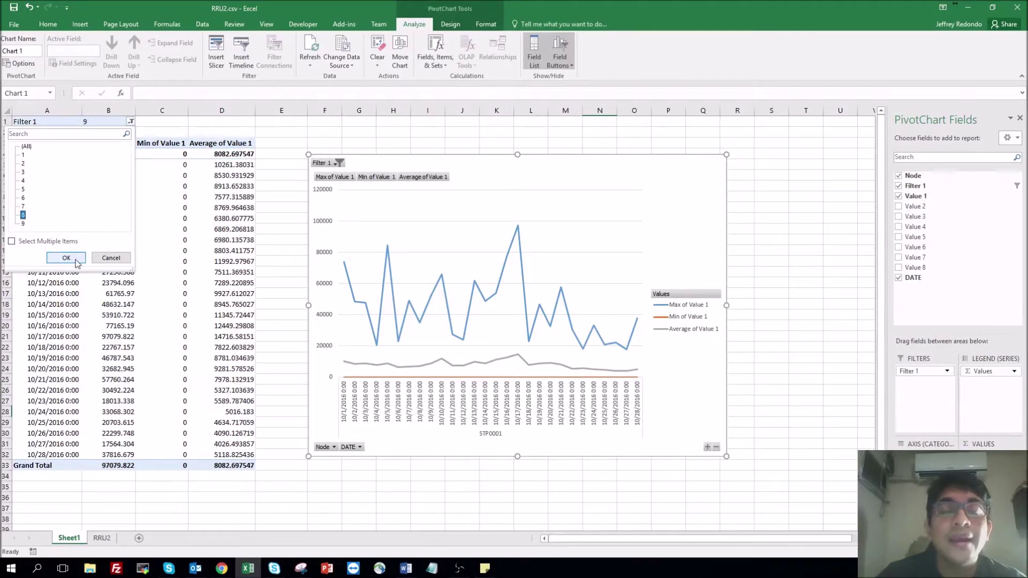
{"action": "left_click", "coordinate": [66, 258]}
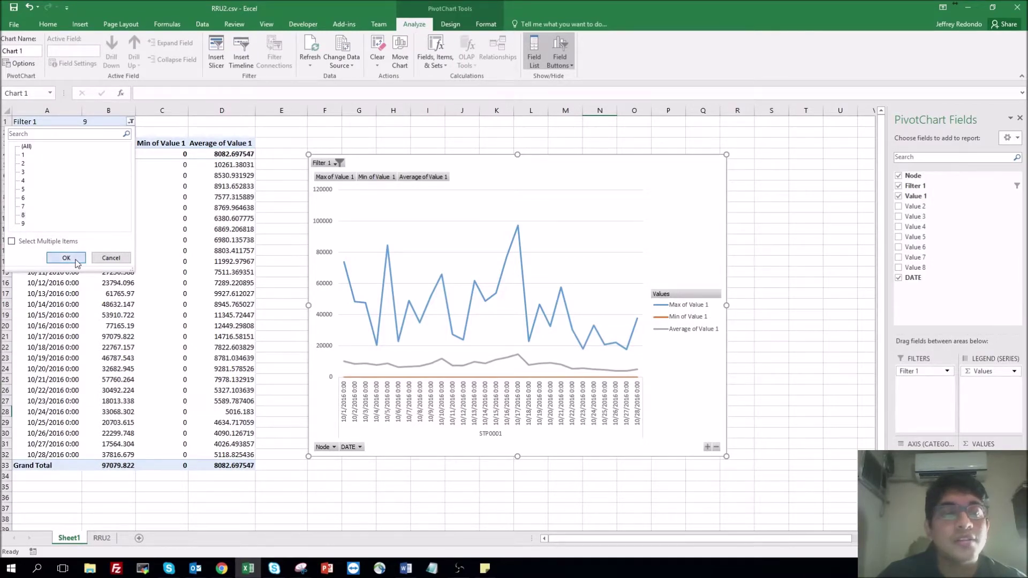
{"action": "left_click", "coordinate": [131, 122]}
{"action": "left_click", "coordinate": [23, 223]}
{"action": "key", "text": "Return"}
{"action": "left_click", "coordinate": [162, 337]}
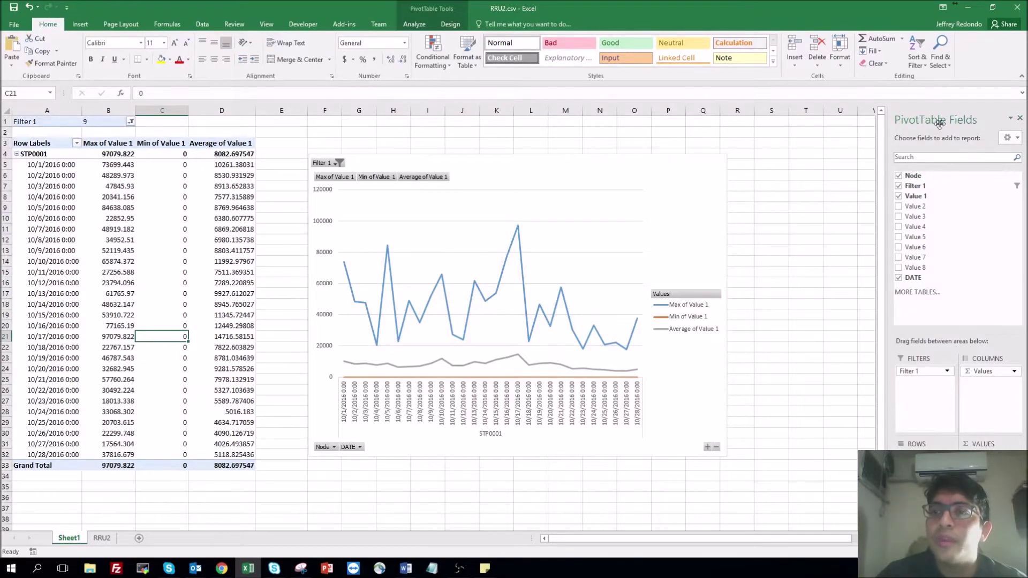
{"action": "left_click", "coordinate": [1020, 119]}
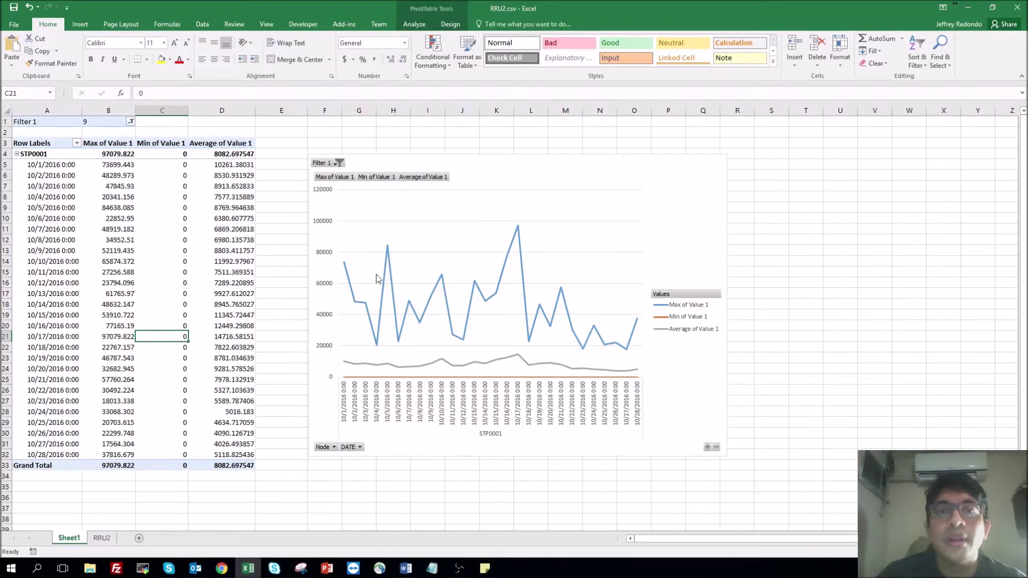
{"action": "left_click", "coordinate": [165, 262]}
{"action": "left_click", "coordinate": [168, 229]}
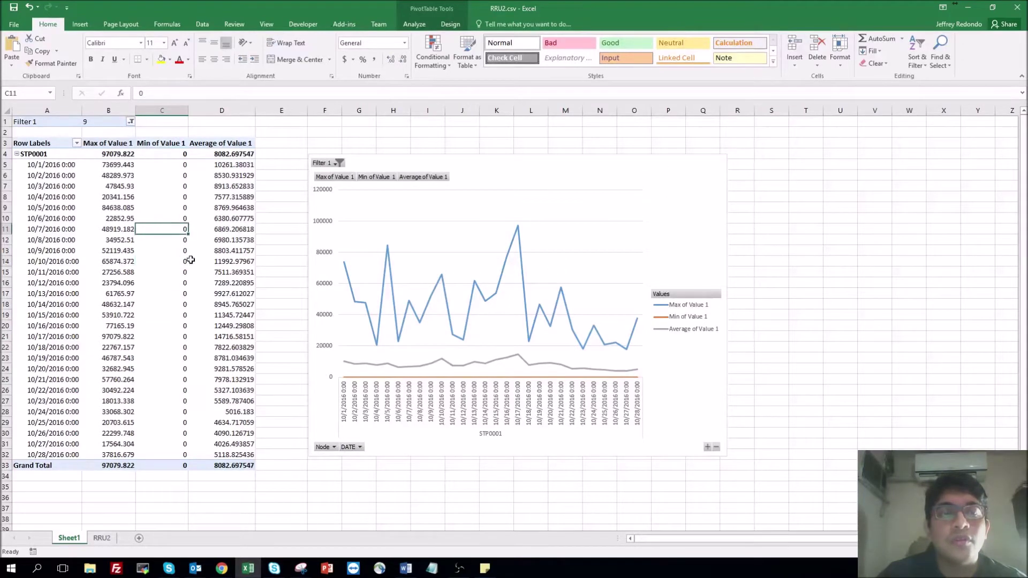
{"action": "left_click", "coordinate": [122, 239]}
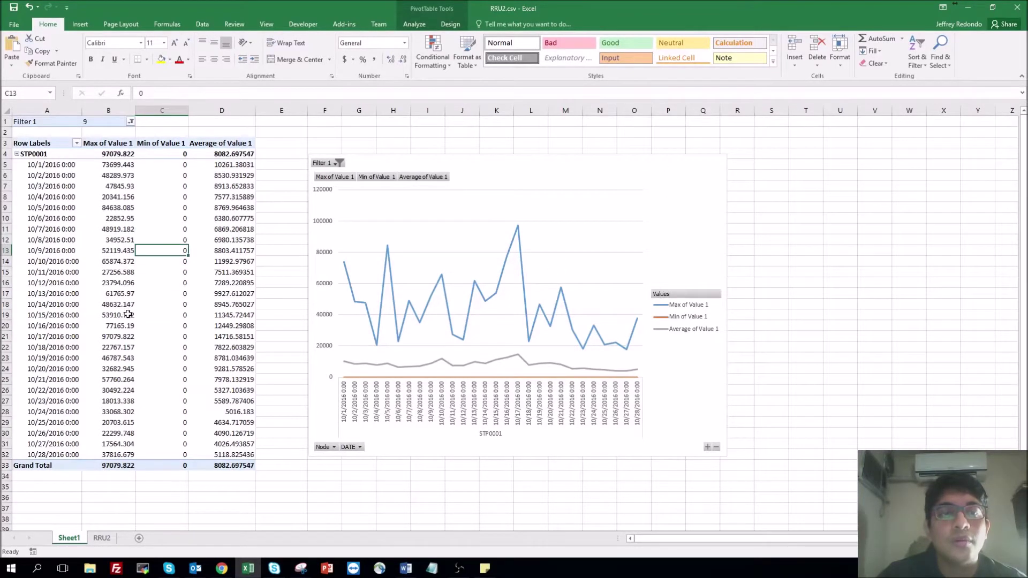
{"action": "right_click", "coordinate": [175, 244]}
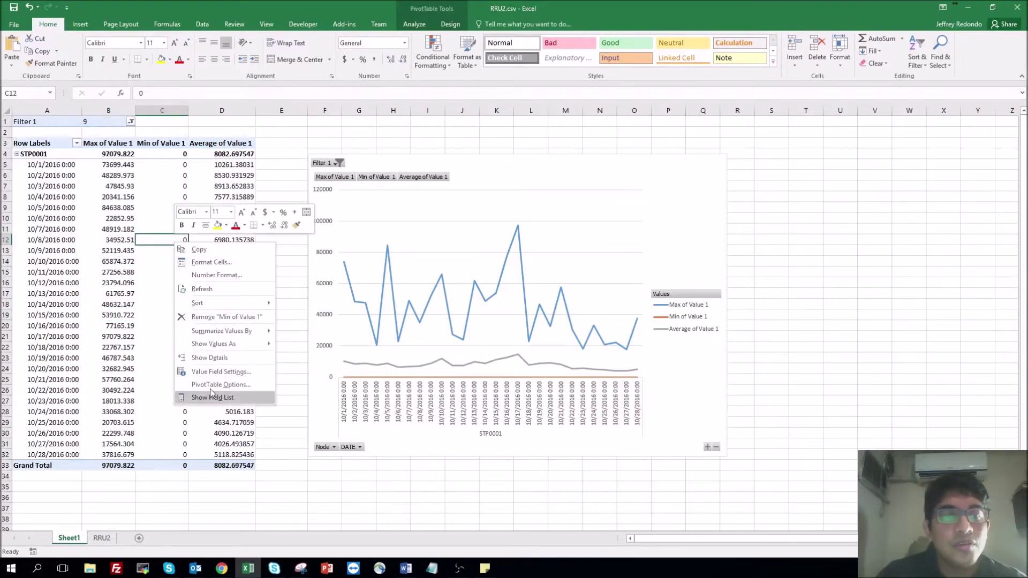
{"action": "left_click", "coordinate": [217, 371]}
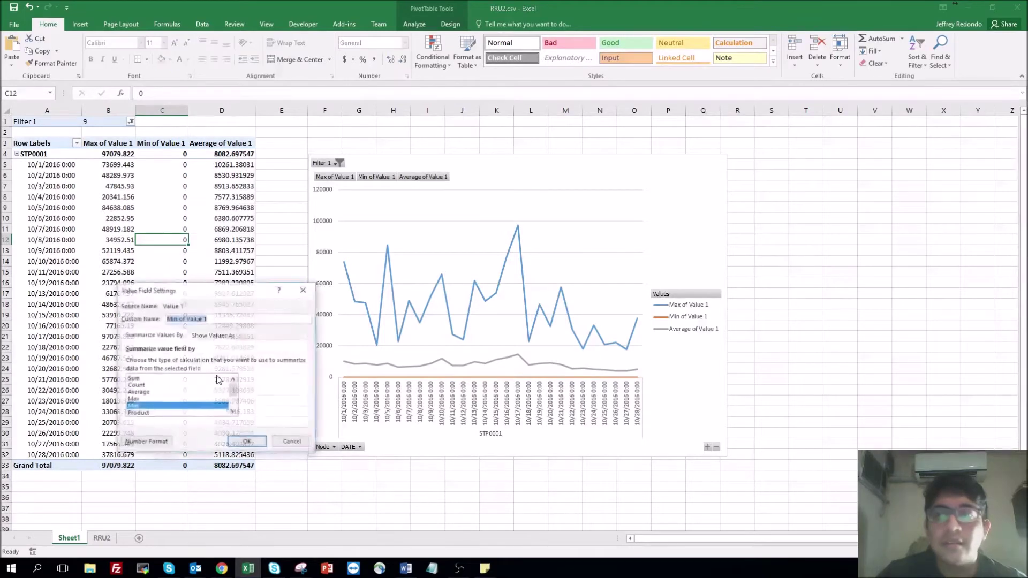
{"action": "left_click", "coordinate": [288, 436]}
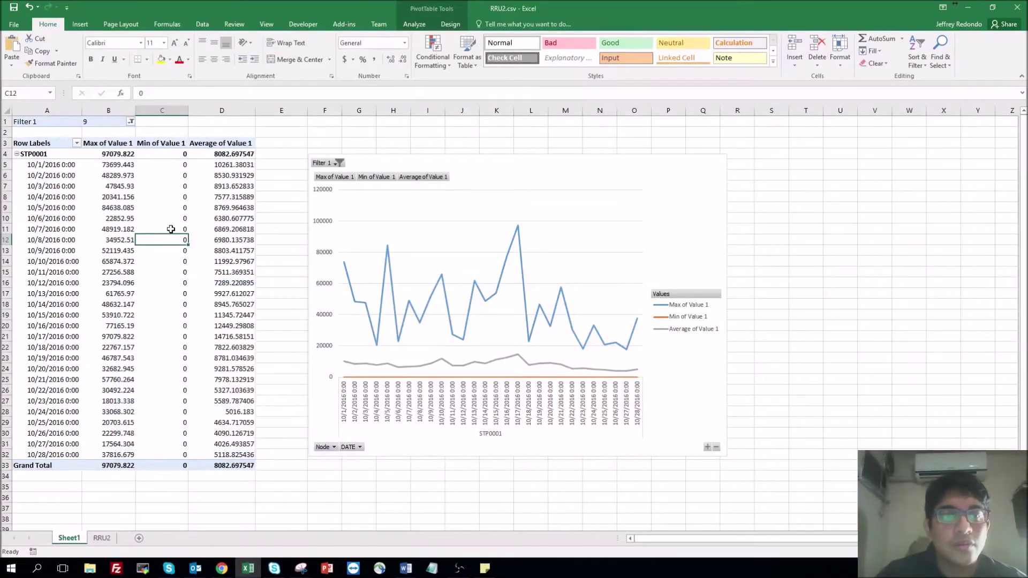
{"action": "right_click", "coordinate": [181, 242]}
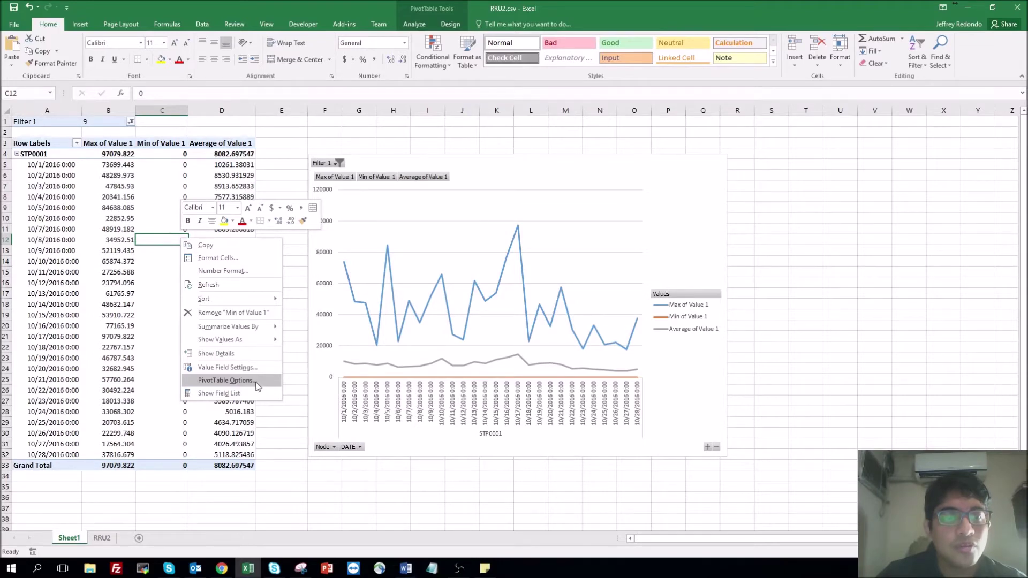
{"action": "left_click", "coordinate": [233, 395]}
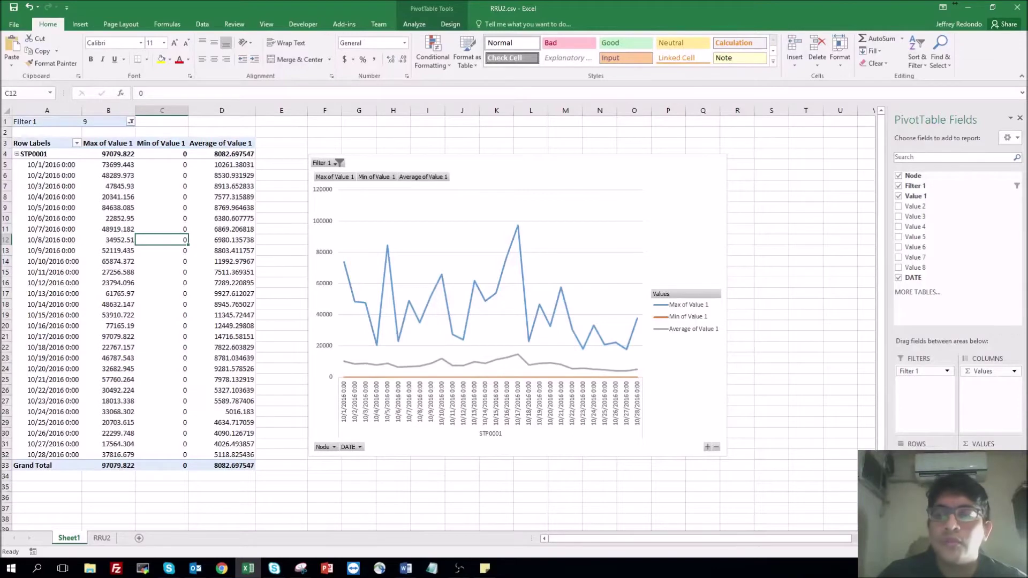
Step: Move DATE into the report filters and filter it to 10/9/2016
{"action": "left_click", "coordinate": [925, 456]}
{"action": "left_click_drag", "start_coordinate": [924, 456], "coordinate": [924, 401]}
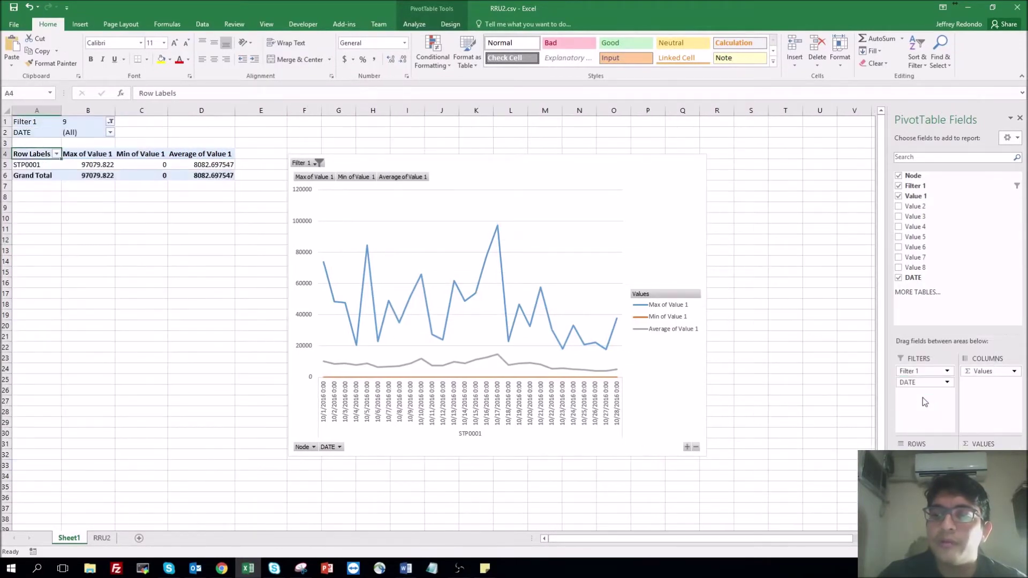
{"action": "left_click", "coordinate": [110, 132]}
{"action": "left_click", "coordinate": [41, 191]}
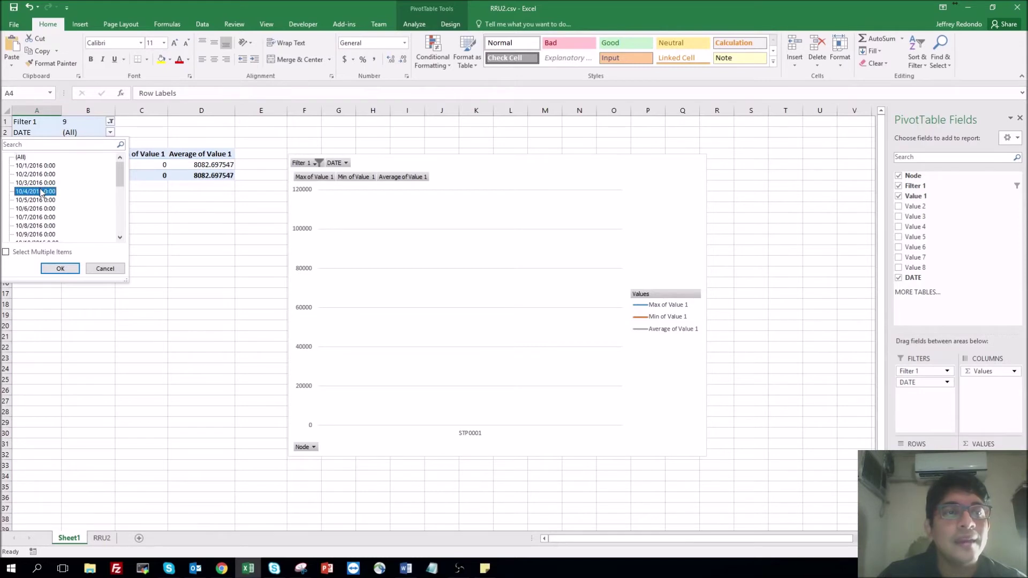
{"action": "left_click", "coordinate": [60, 269]}
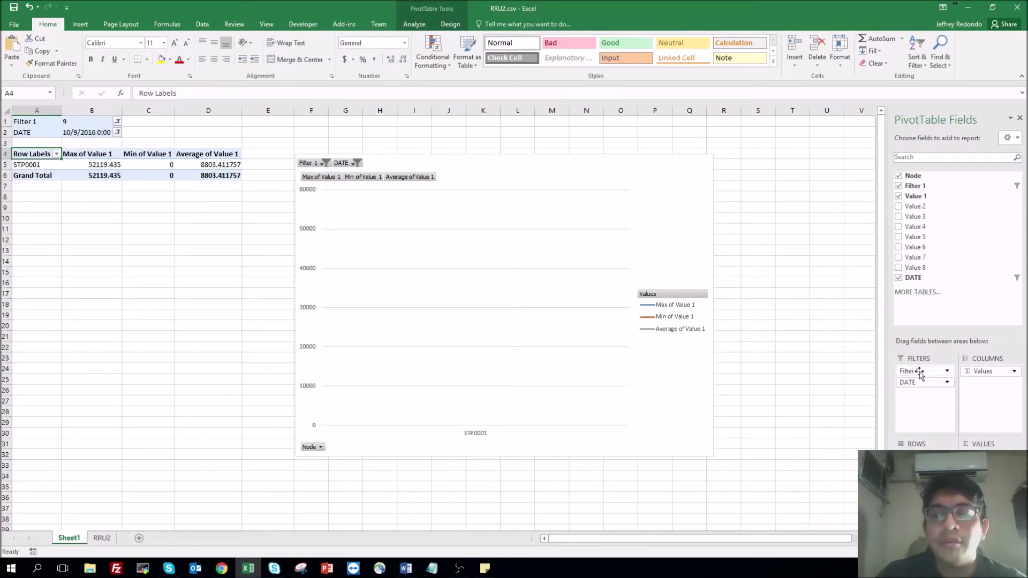
Step: List Filter 1 values 1–9 as rows under Node, then view the RRU2 data sheet
{"action": "left_click_drag", "start_coordinate": [925, 371], "coordinate": [920, 473]}
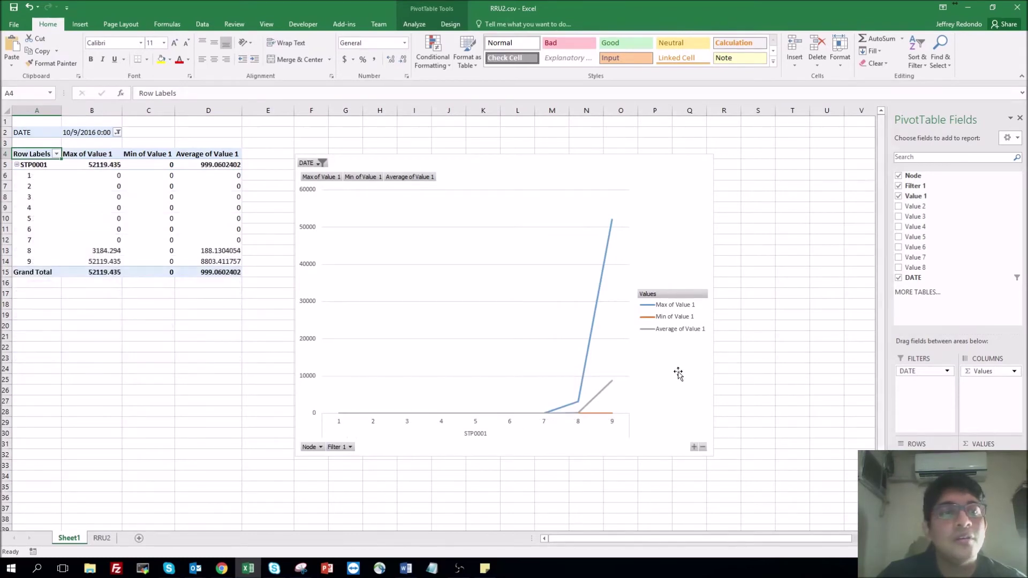
{"action": "left_click", "coordinate": [34, 177]}
{"action": "key", "text": "shift+Down"}
{"action": "key", "text": "shift+Down"}
{"action": "key", "text": "shift+Down"}
{"action": "key", "text": "shift+Down"}
{"action": "key", "text": "shift+Down"}
{"action": "key", "text": "shift+Down"}
{"action": "key", "text": "shift+Down"}
{"action": "key", "text": "shift+Down"}
{"action": "key", "text": "shift+Right"}
{"action": "key", "text": "shift+Right"}
{"action": "key", "text": "shift+Right"}
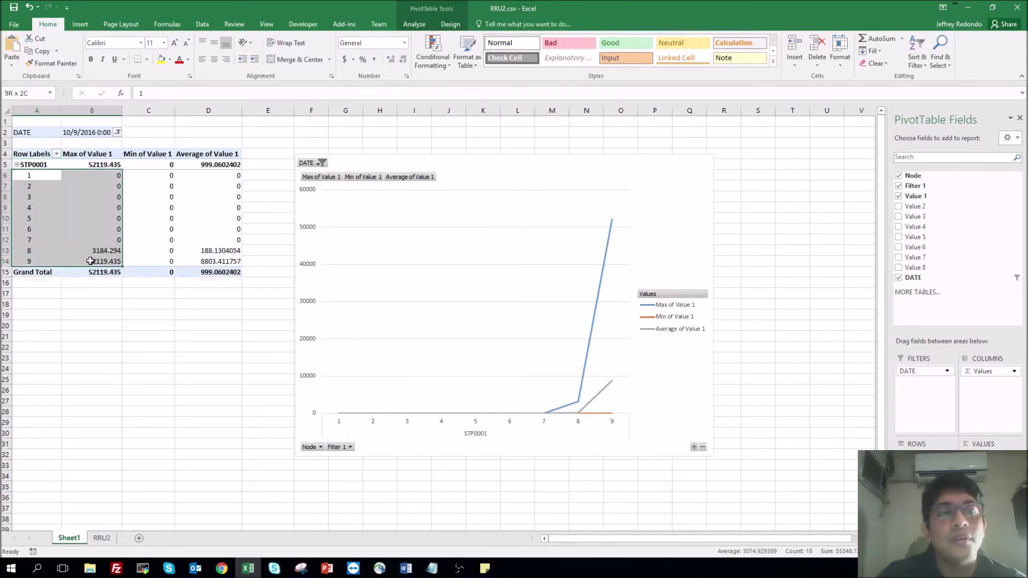
{"action": "key", "text": "shift+Left"}
{"action": "key", "text": "shift+Left"}
{"action": "key", "text": "shift+Left"}
{"action": "left_click", "coordinate": [38, 177]}
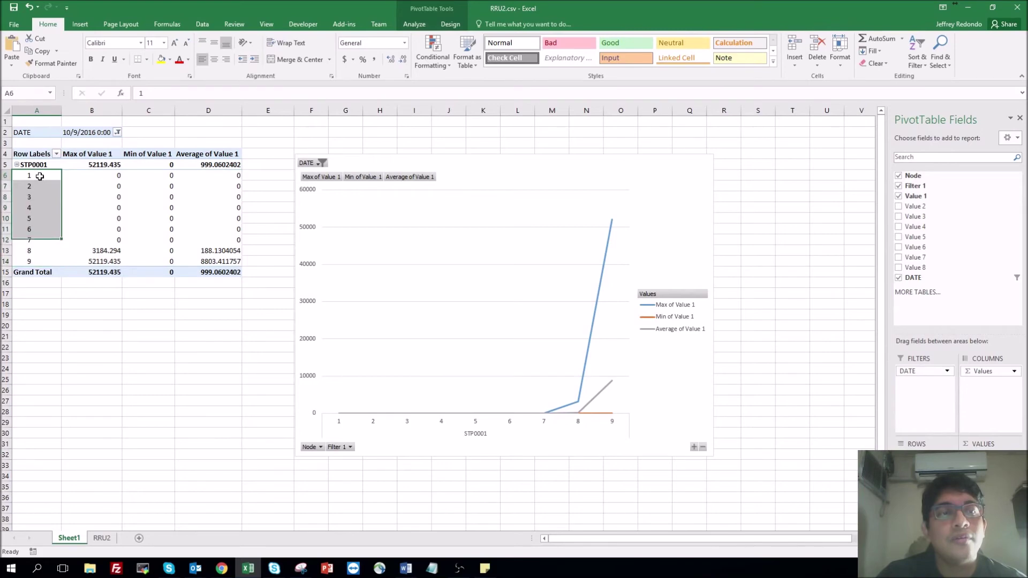
{"action": "left_click", "coordinate": [40, 133]}
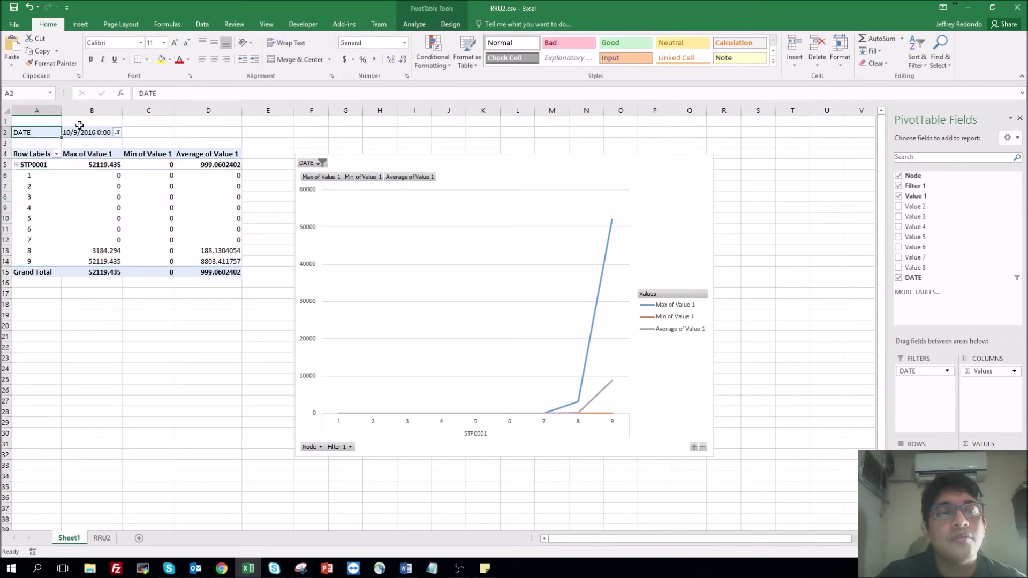
{"action": "left_click_drag", "start_coordinate": [38, 177], "coordinate": [43, 260]}
{"action": "left_click", "coordinate": [35, 177]}
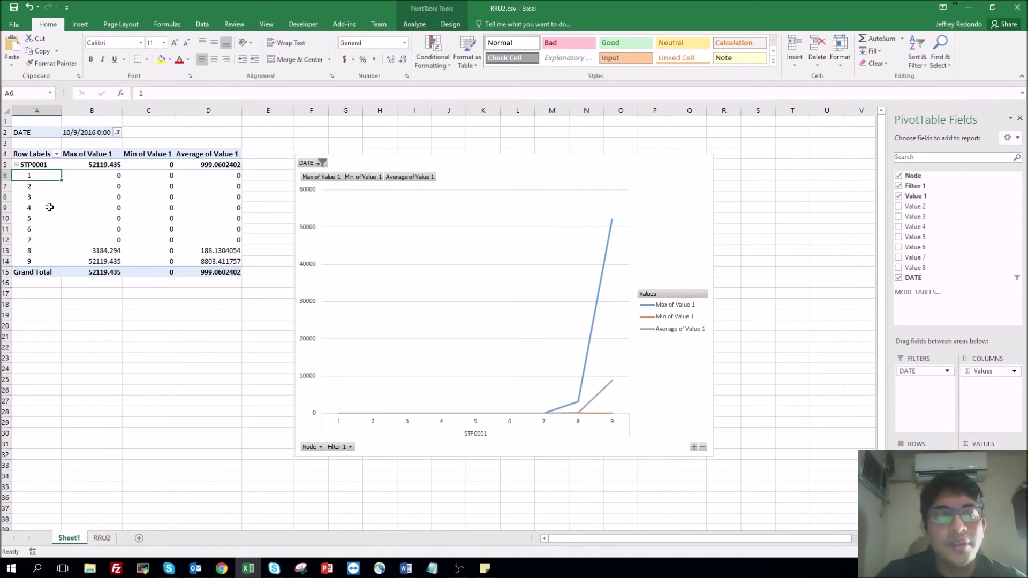
{"action": "left_click", "coordinate": [102, 537]}
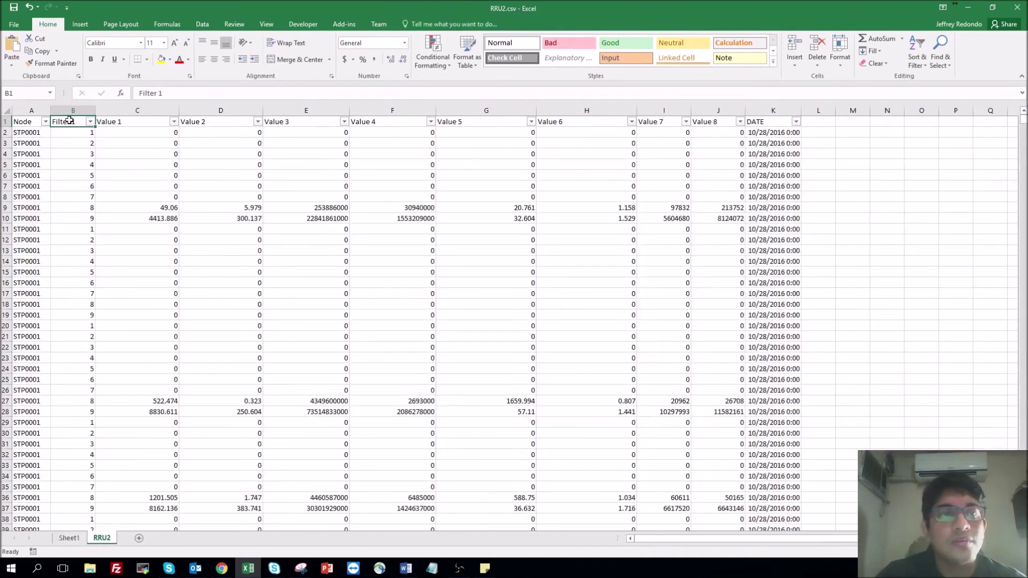
Step: Return to Sheet1 showing the 10/9/2016 pivot and its line chart
{"action": "left_click", "coordinate": [69, 537]}
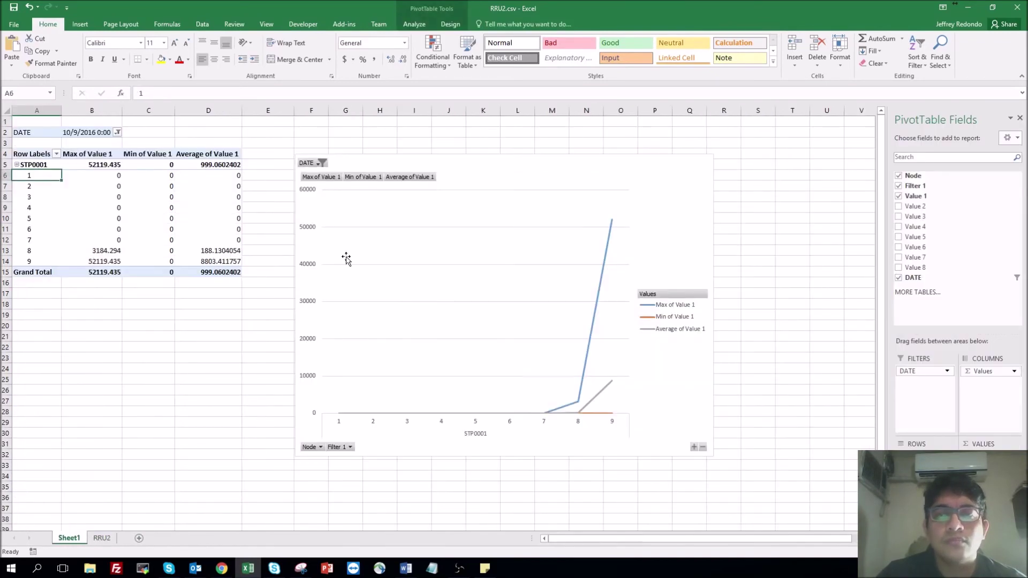